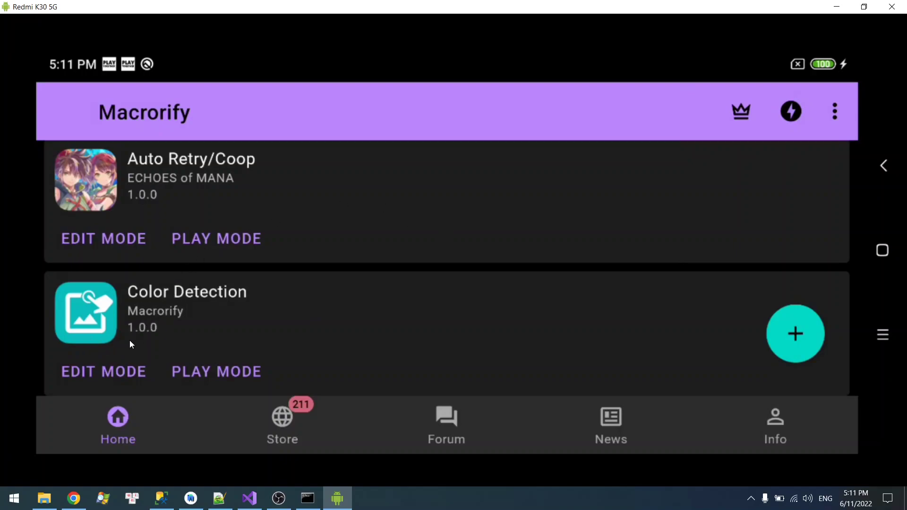
Open the Color Detection macro in edit mode and show its empty local template and colour list
{"action": "left_click", "coordinate": [110, 362]}
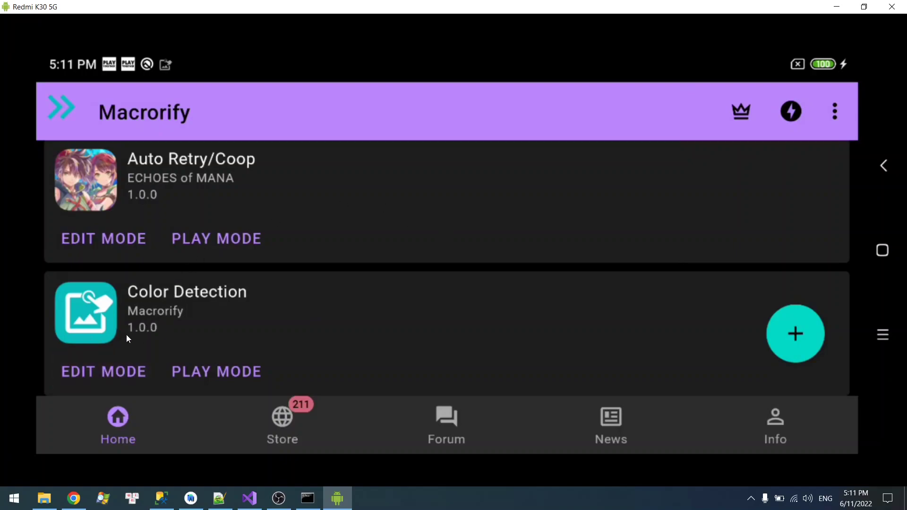
{"action": "left_click", "coordinate": [58, 113]}
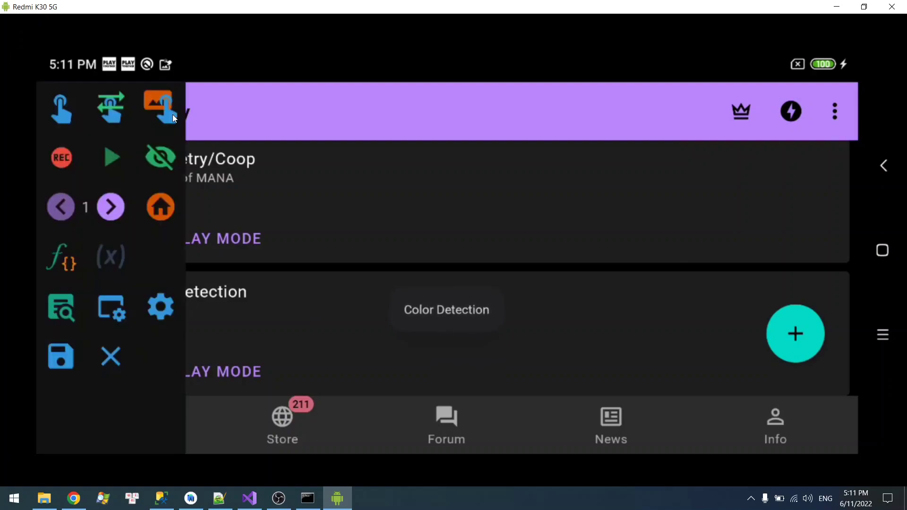
{"action": "left_click", "coordinate": [67, 308]}
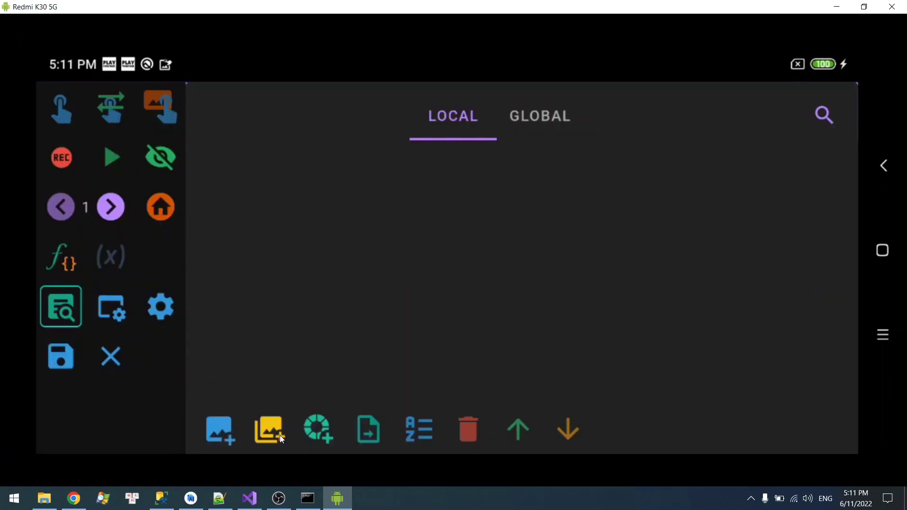
Pick a new colour from the Auto Retry icon on screen, settling the sample point at X 237
{"action": "left_click", "coordinate": [321, 428]}
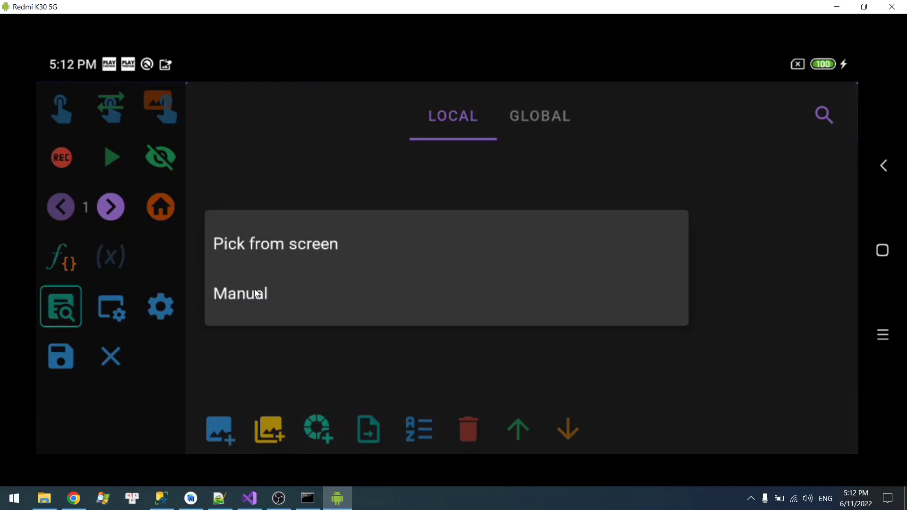
{"action": "left_click", "coordinate": [280, 245]}
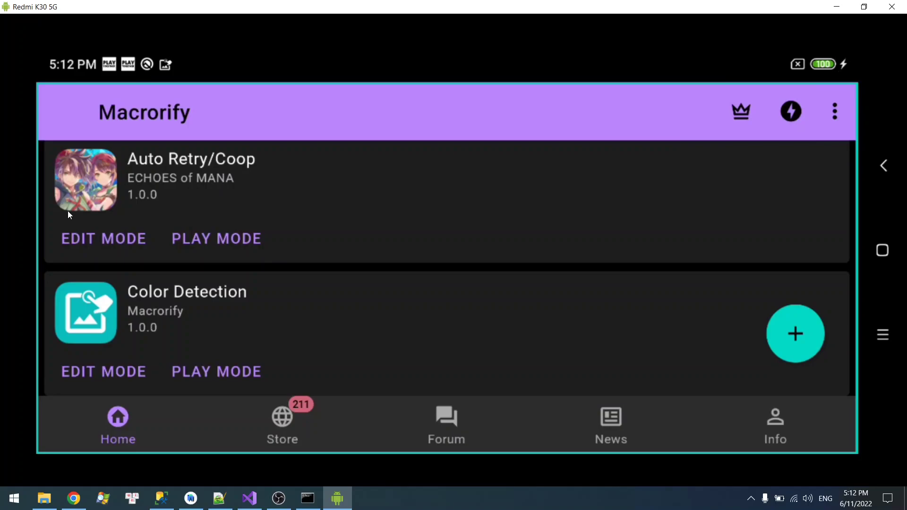
{"action": "left_click", "coordinate": [89, 200]}
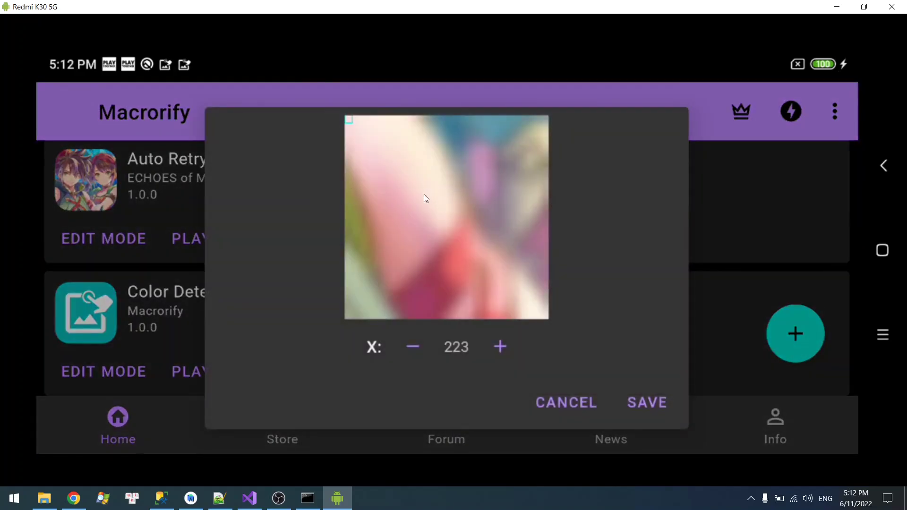
{"action": "left_click", "coordinate": [423, 233]}
{"action": "left_click", "coordinate": [419, 207]}
{"action": "left_click", "coordinate": [447, 225]}
{"action": "left_click", "coordinate": [454, 262]}
Adjust the ARGB sliders to #BF76B36B, lowering the first value to 191
{"action": "left_click_drag", "start_coordinate": [515, 283], "coordinate": [549, 185]}
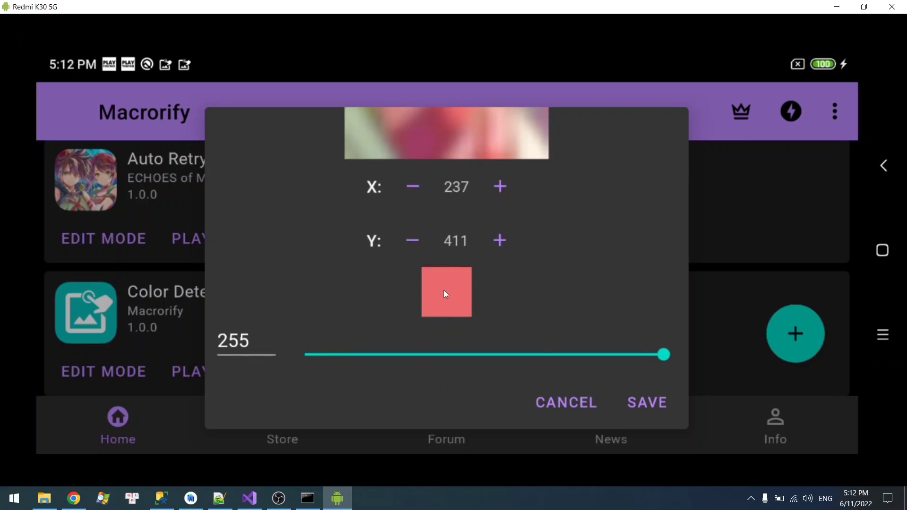
{"action": "left_click_drag", "start_coordinate": [566, 286], "coordinate": [585, 158]}
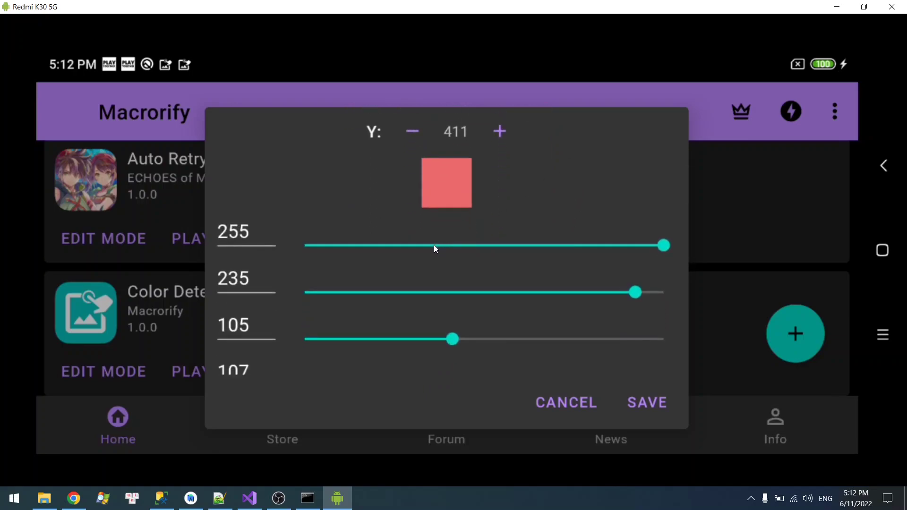
{"action": "left_click_drag", "start_coordinate": [436, 247], "coordinate": [574, 246]}
{"action": "left_click_drag", "start_coordinate": [627, 293], "coordinate": [470, 302]}
{"action": "left_click_drag", "start_coordinate": [456, 336], "coordinate": [614, 160]}
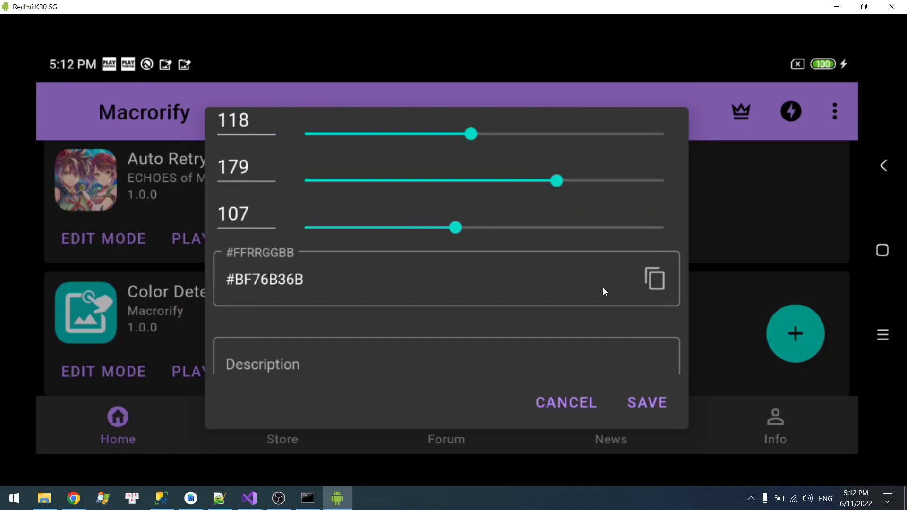
{"action": "scroll", "coordinate": [423, 263], "scroll_direction": "down", "scroll_amount": 1}
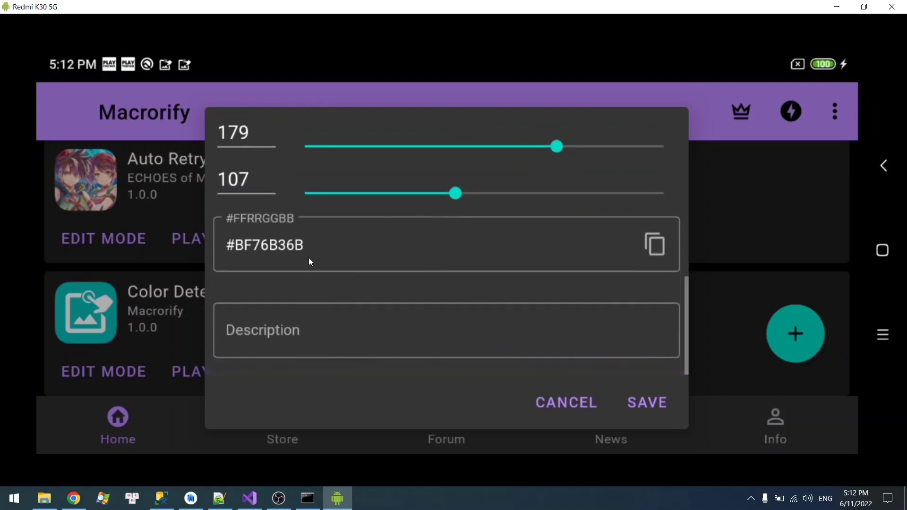
Describe the colour as 'Test Color' and save it to the local list
{"action": "left_click", "coordinate": [272, 326]}
{"action": "type", "text": "Test Color"}
{"action": "left_click", "coordinate": [802, 148]}
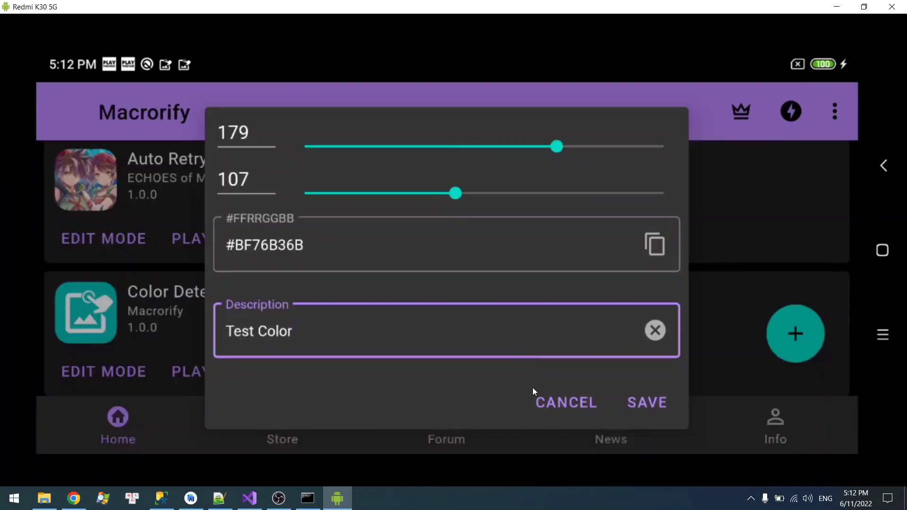
{"action": "left_click", "coordinate": [643, 400]}
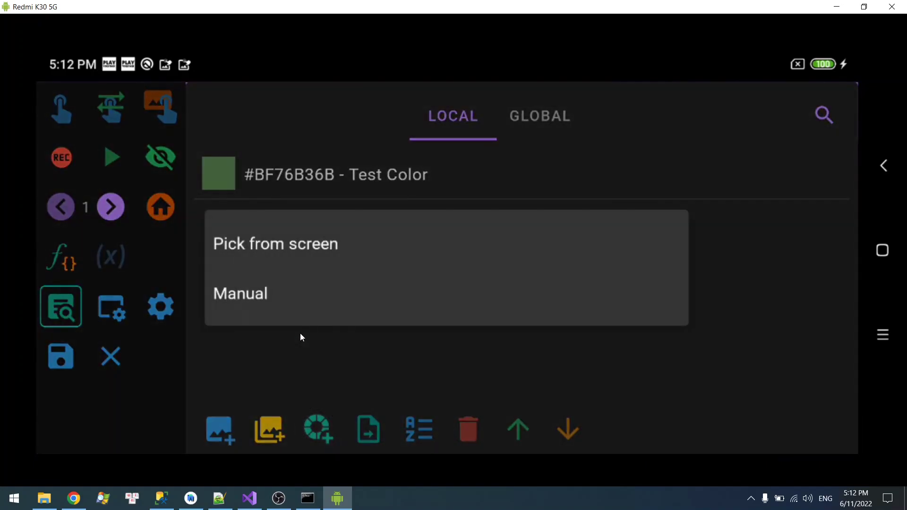
Manually add and save colour #85B15E6B with values 133, 177, 94 and 107
{"action": "left_click", "coordinate": [274, 301]}
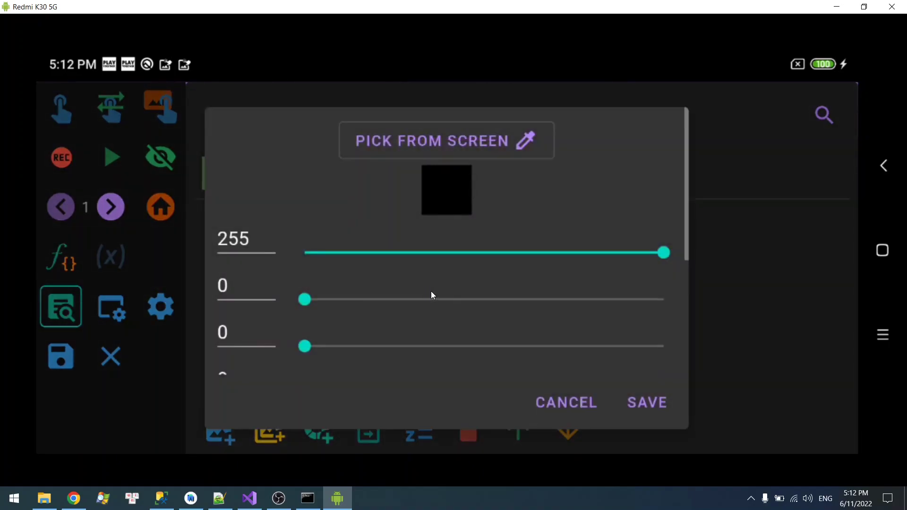
{"action": "left_click_drag", "start_coordinate": [534, 251], "coordinate": [494, 251]}
{"action": "left_click_drag", "start_coordinate": [315, 298], "coordinate": [554, 299]}
{"action": "left_click", "coordinate": [435, 346]}
{"action": "scroll", "coordinate": [328, 330], "scroll_direction": "down", "scroll_amount": 3}
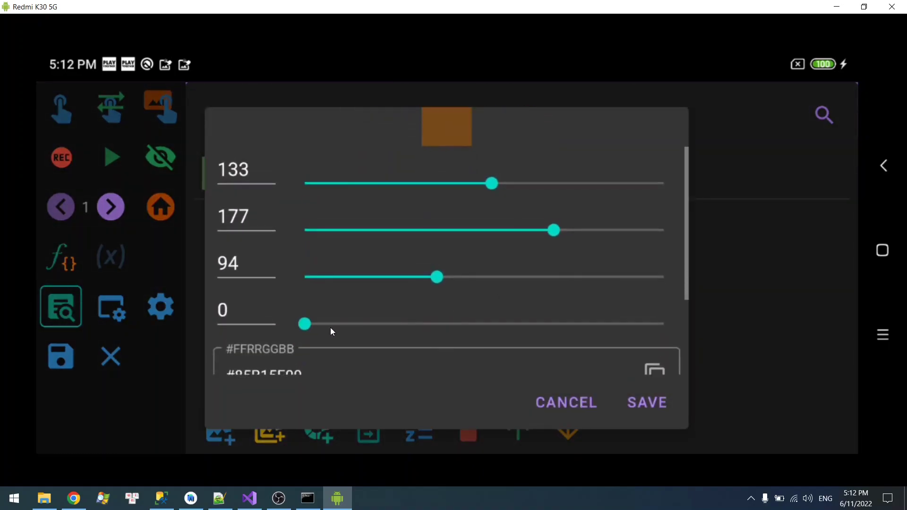
{"action": "left_click_drag", "start_coordinate": [328, 326], "coordinate": [456, 324]}
{"action": "left_click", "coordinate": [660, 403]}
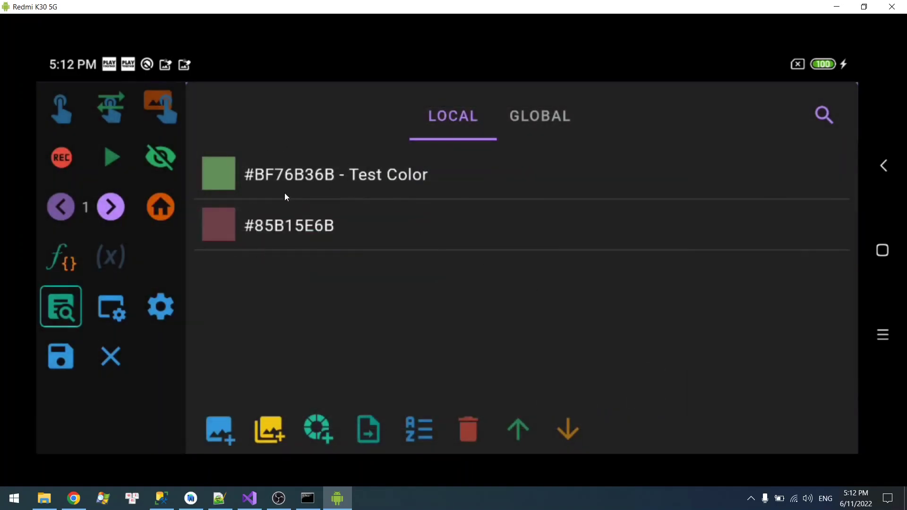
Add an Image/Text/Color Detection action using the saved '#BF76B36B - Test Color' as its template
{"action": "left_click", "coordinate": [161, 207]}
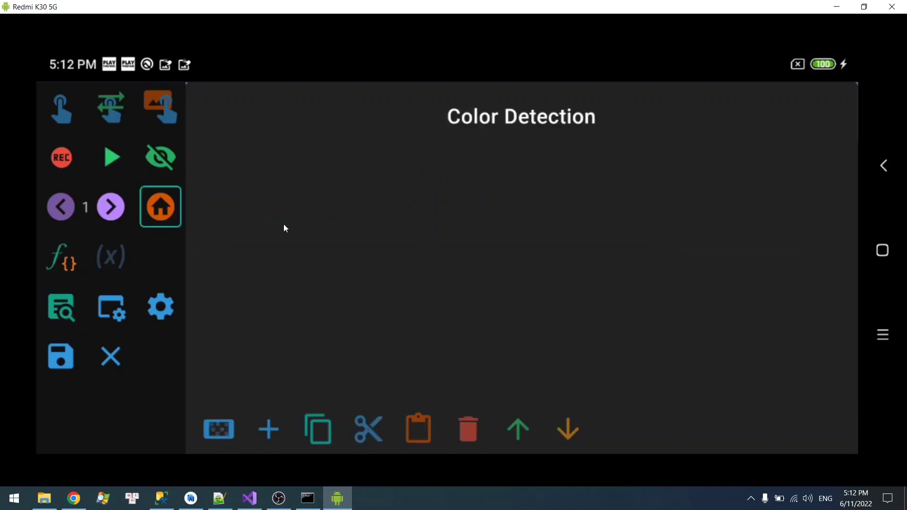
{"action": "left_click", "coordinate": [263, 418]}
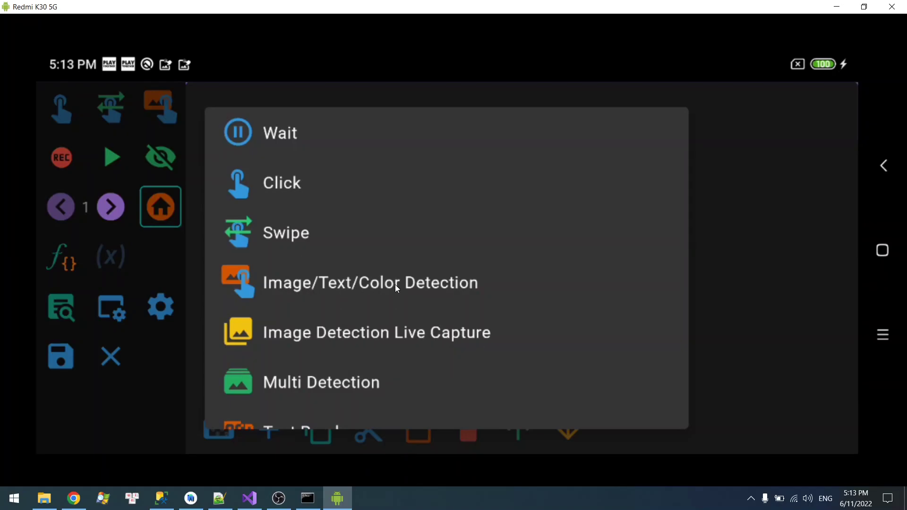
{"action": "left_click", "coordinate": [395, 286]}
{"action": "left_click_drag", "start_coordinate": [464, 302], "coordinate": [476, 224]}
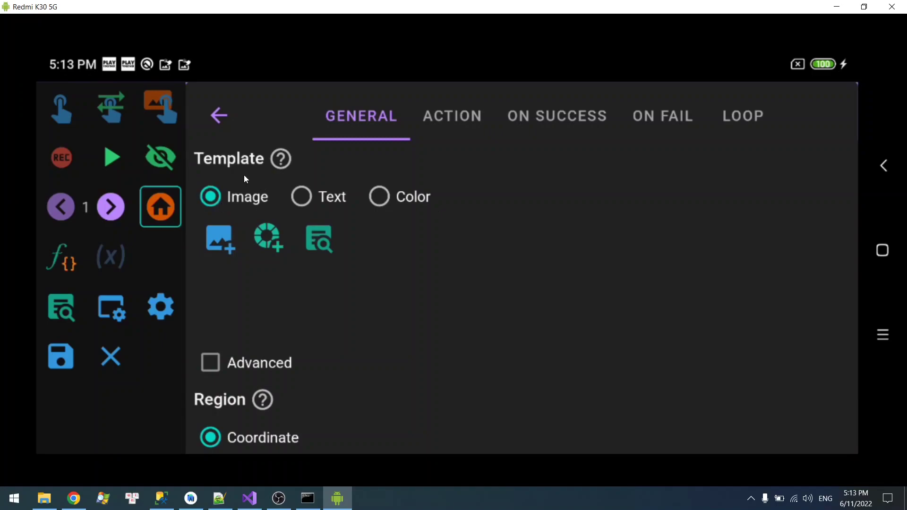
{"action": "left_click", "coordinate": [265, 235]}
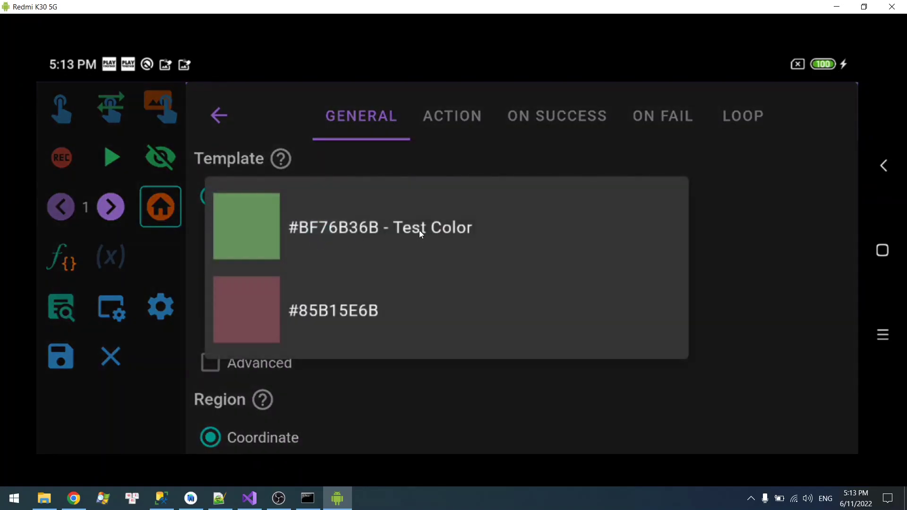
{"action": "left_click", "coordinate": [420, 229]}
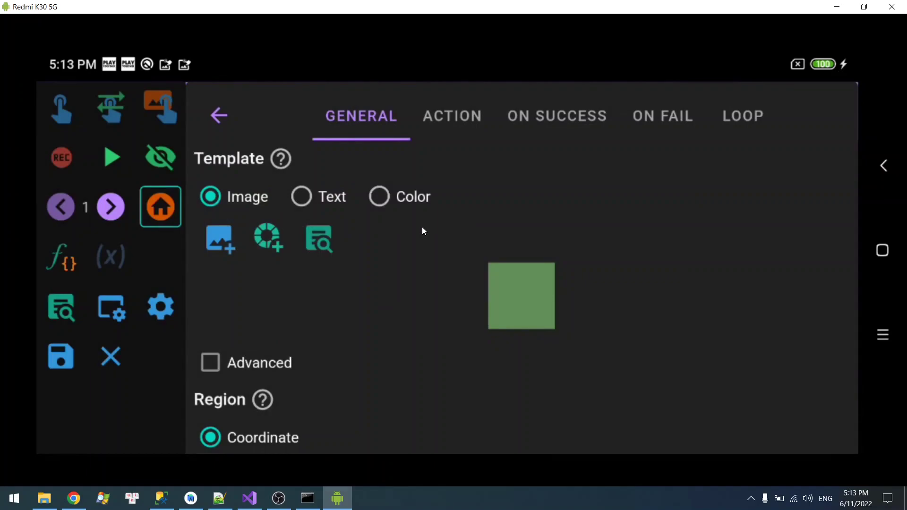
Enlarge the detection region box on screen to about 440×275 and bring the action list back
{"action": "left_click", "coordinate": [145, 158]}
{"action": "left_click", "coordinate": [198, 123]}
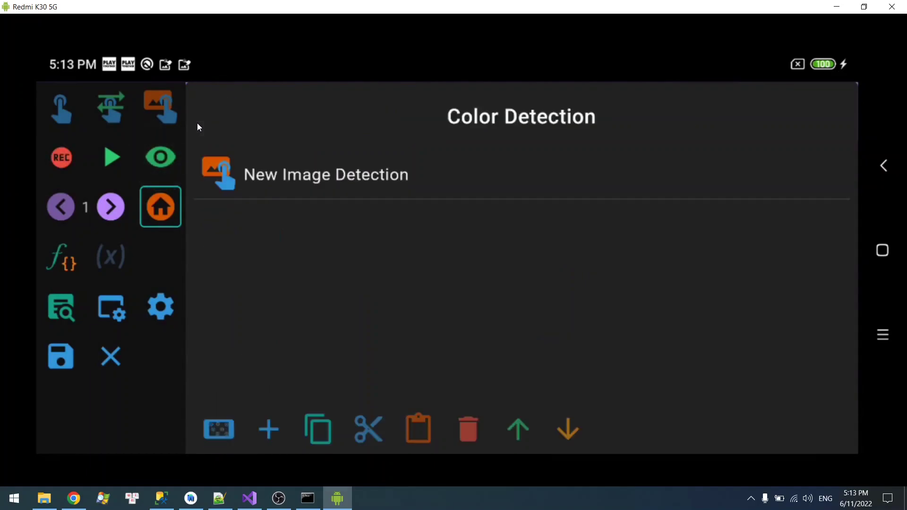
{"action": "left_click", "coordinate": [161, 206]}
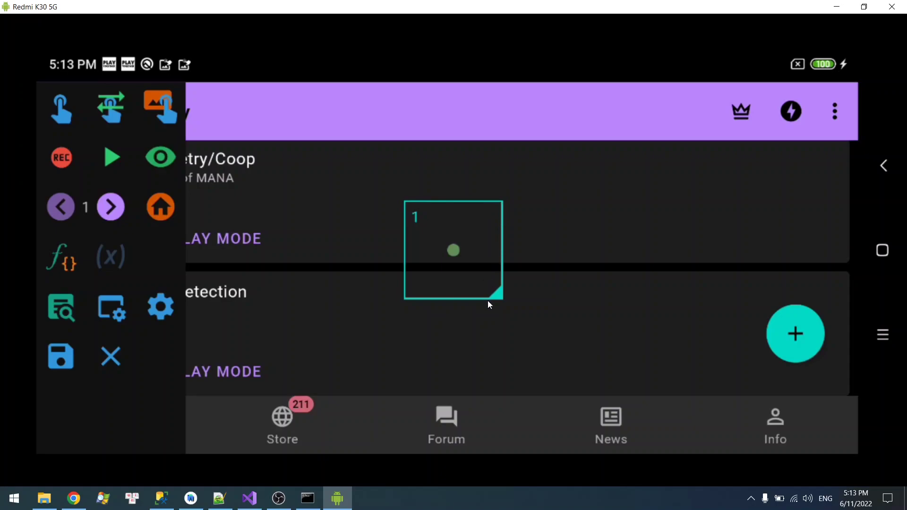
{"action": "left_click_drag", "start_coordinate": [495, 294], "coordinate": [604, 325]}
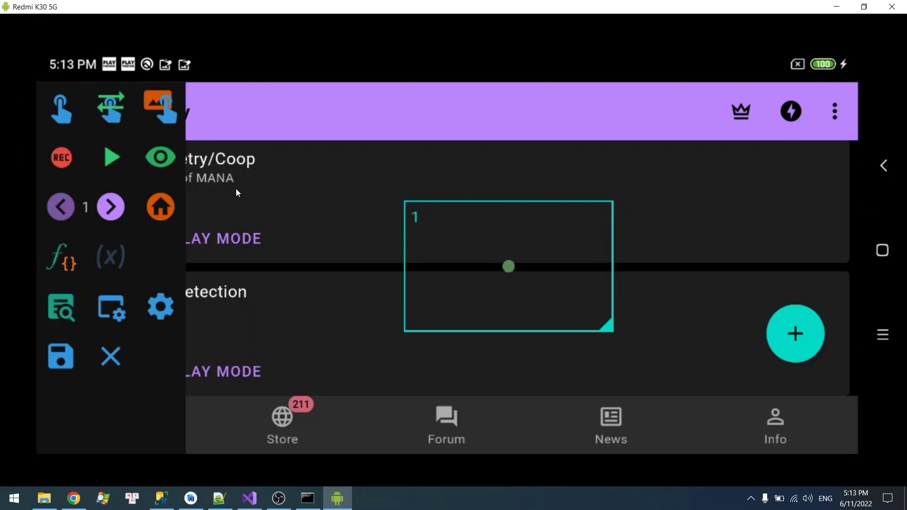
{"action": "left_click", "coordinate": [161, 208]}
Replace the New Image Detection template with a teal colour sample picked from the screen
{"action": "left_click", "coordinate": [343, 181]}
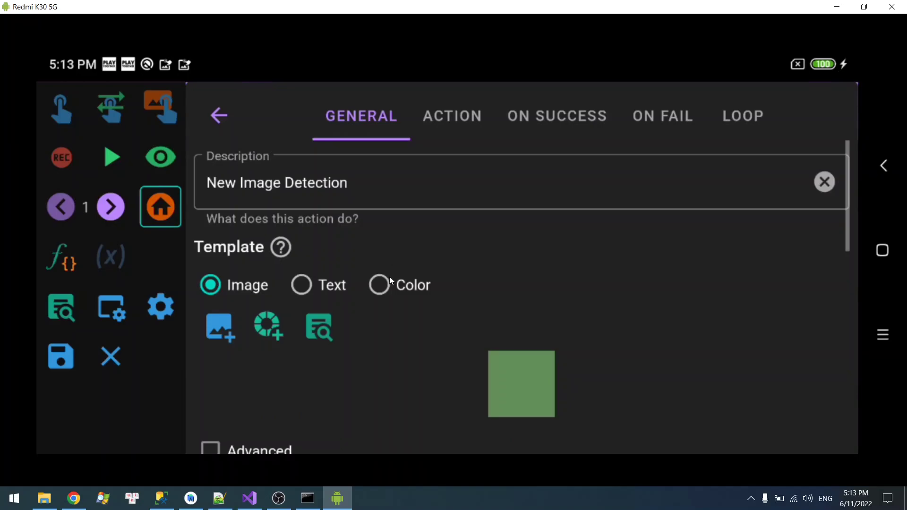
{"action": "scroll", "coordinate": [390, 278], "scroll_direction": "down", "scroll_amount": 2}
{"action": "left_click", "coordinate": [273, 271]}
{"action": "left_click", "coordinate": [313, 239]}
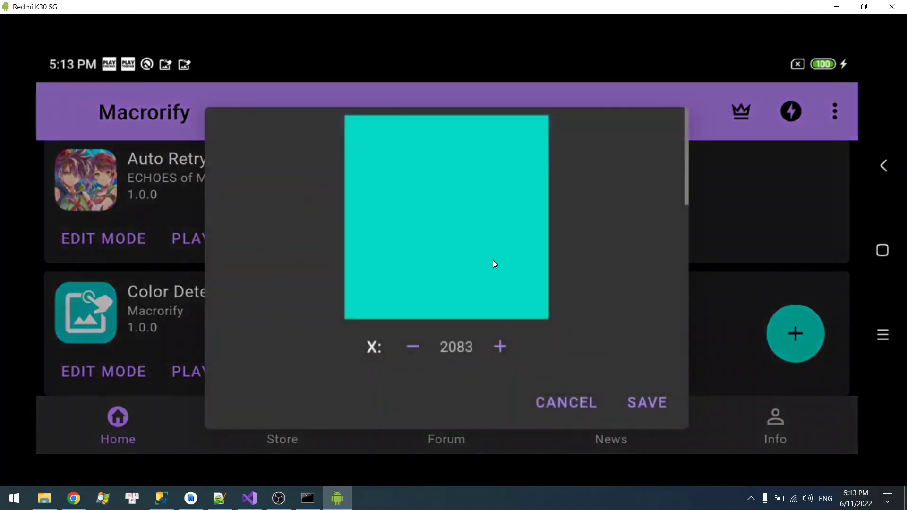
{"action": "scroll", "coordinate": [492, 260], "scroll_direction": "down", "scroll_amount": 4}
{"action": "left_click_drag", "start_coordinate": [516, 143], "coordinate": [644, 379]}
{"action": "left_click", "coordinate": [645, 401]}
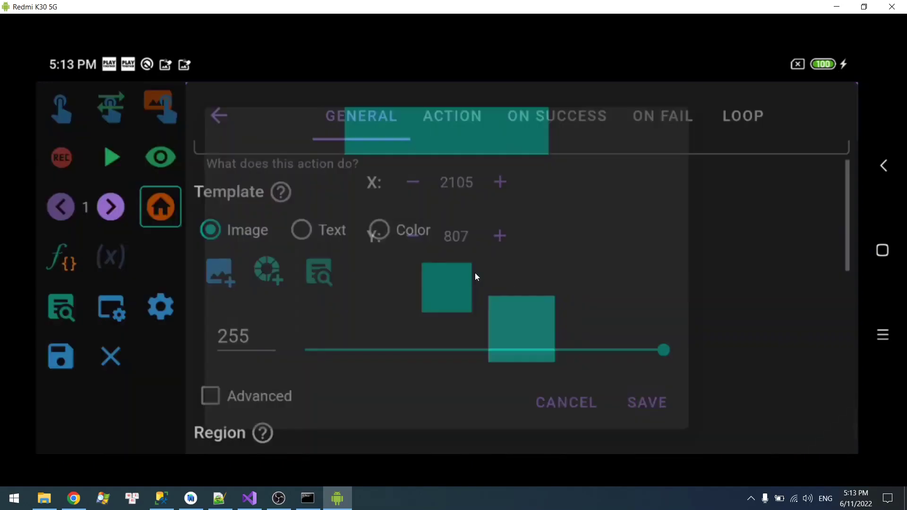
Move detection region box 1 toward the lower right and return to the action list
{"action": "scroll", "coordinate": [447, 278], "scroll_direction": "down", "scroll_amount": 1}
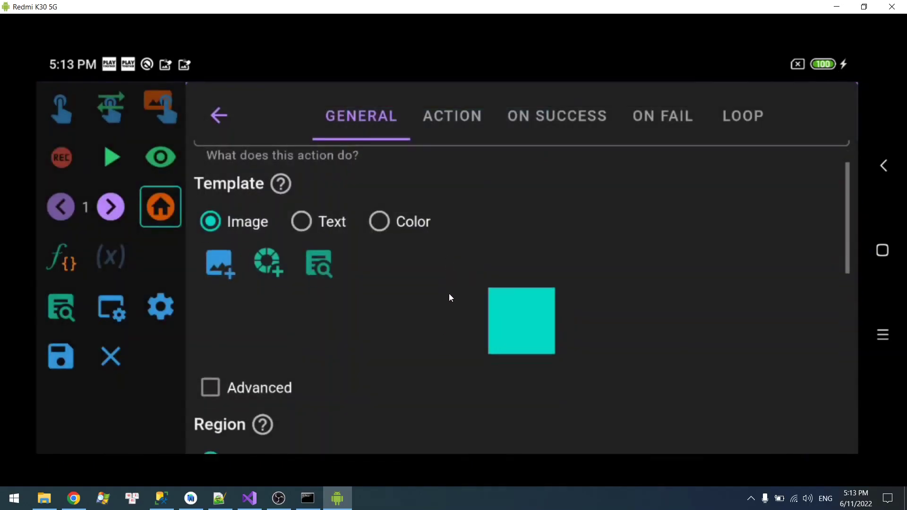
{"action": "left_click", "coordinate": [166, 199]}
{"action": "left_click_drag", "start_coordinate": [500, 236], "coordinate": [673, 306]}
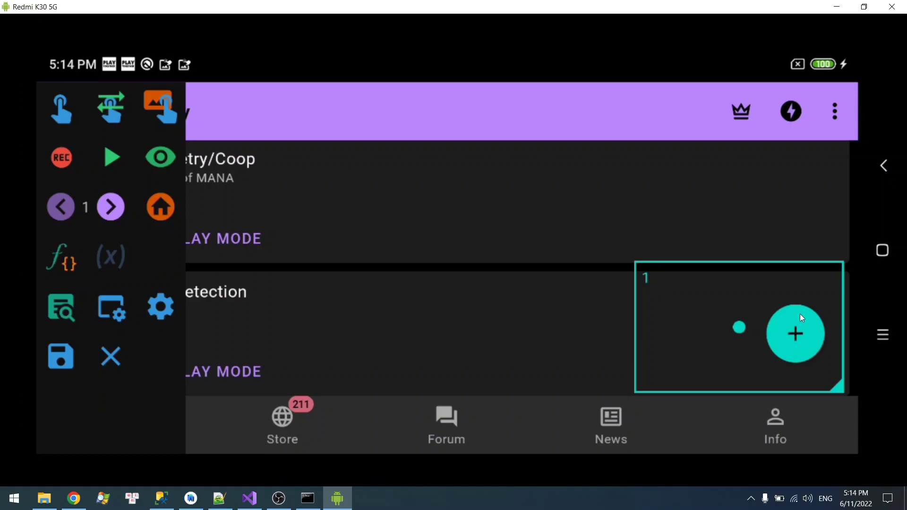
{"action": "right_click", "coordinate": [193, 175]}
{"action": "right_click", "coordinate": [192, 162]}
{"action": "right_click", "coordinate": [111, 165]}
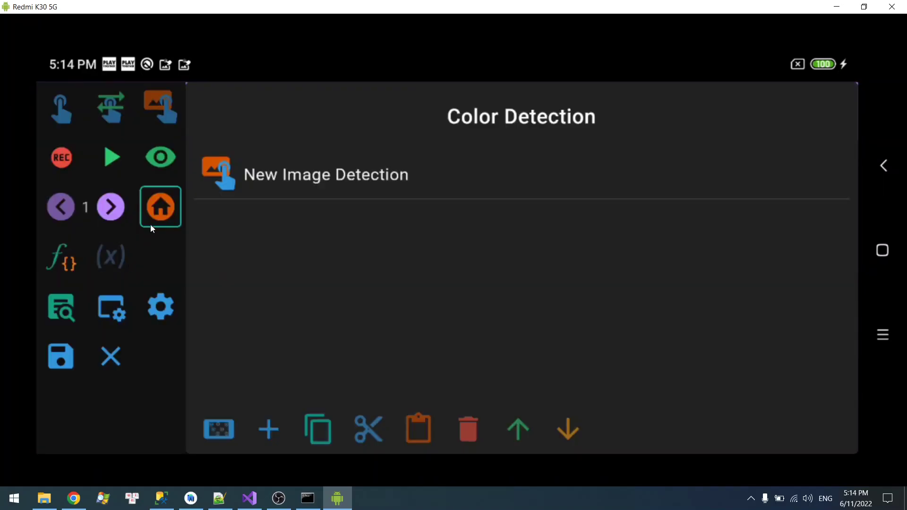
{"action": "left_click", "coordinate": [154, 212]}
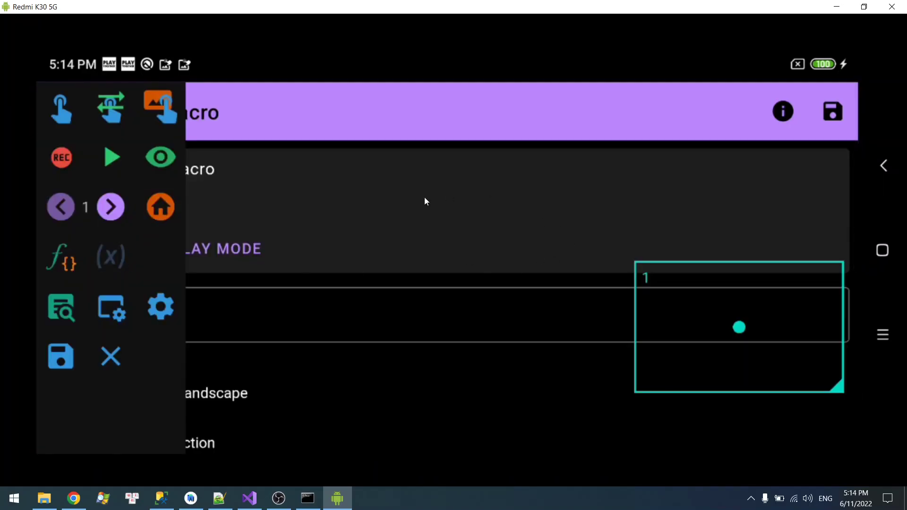
Change the New Image Detection action's Min Score under Find Option from 0.7 to 0.99
{"action": "left_click", "coordinate": [163, 206]}
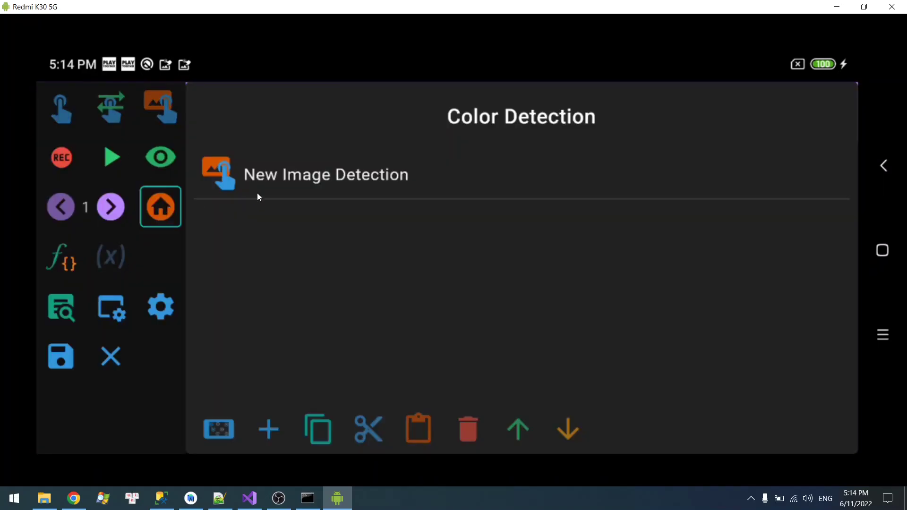
{"action": "left_click", "coordinate": [320, 190]}
{"action": "left_click_drag", "start_coordinate": [404, 293], "coordinate": [410, 255]}
{"action": "left_click_drag", "start_coordinate": [406, 299], "coordinate": [404, 239]}
{"action": "left_click_drag", "start_coordinate": [400, 319], "coordinate": [399, 227]}
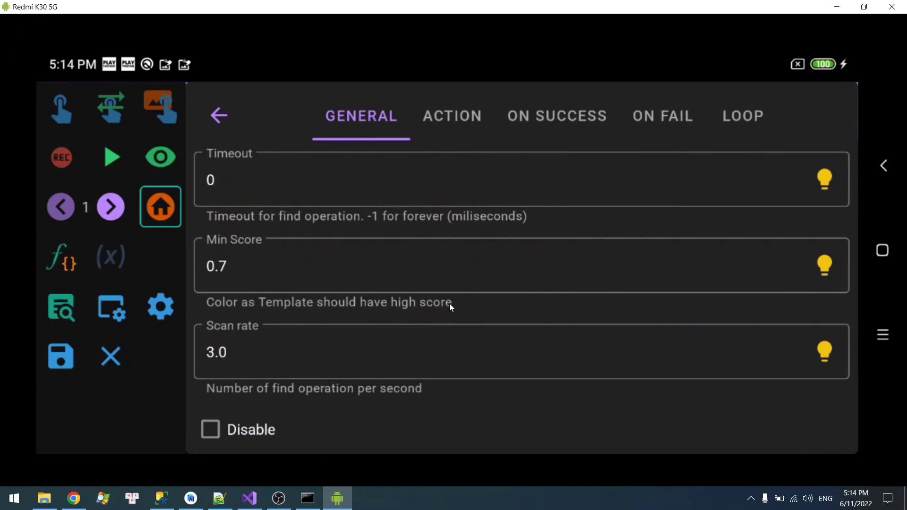
{"action": "left_click", "coordinate": [369, 270]}
{"action": "key", "text": "BackSpace"}
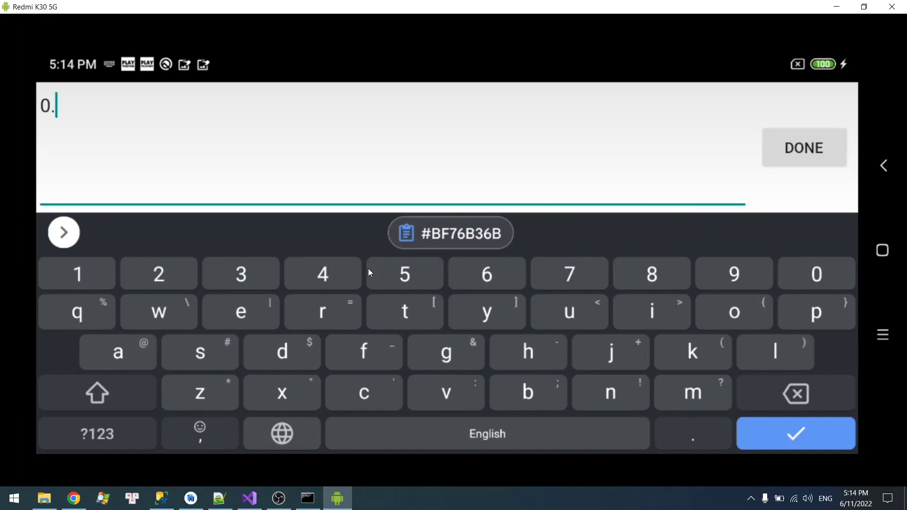
{"action": "type", "text": "95"}
{"action": "key", "text": "BackSpace"}
{"action": "type", "text": "9"}
{"action": "left_click", "coordinate": [766, 149]}
{"action": "scroll", "coordinate": [349, 425], "scroll_direction": "up", "scroll_amount": 5}
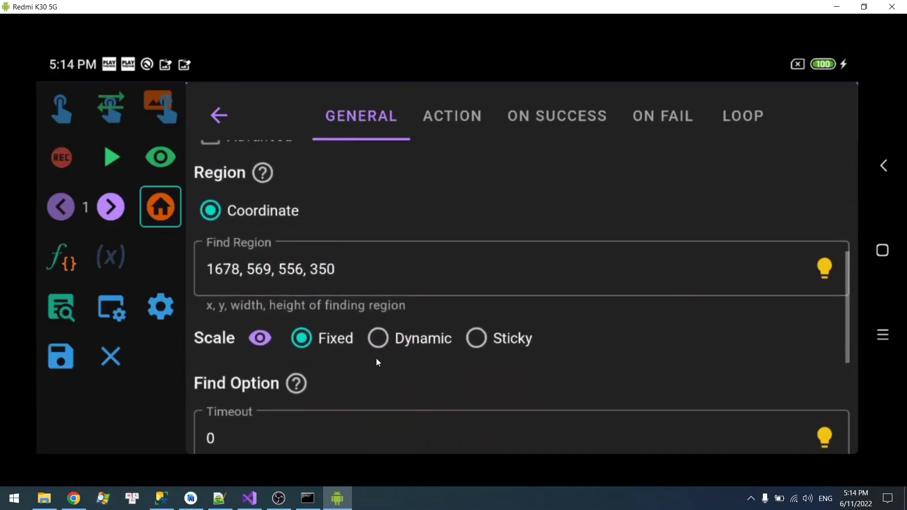
{"action": "scroll", "coordinate": [431, 274], "scroll_direction": "up", "scroll_amount": 5}
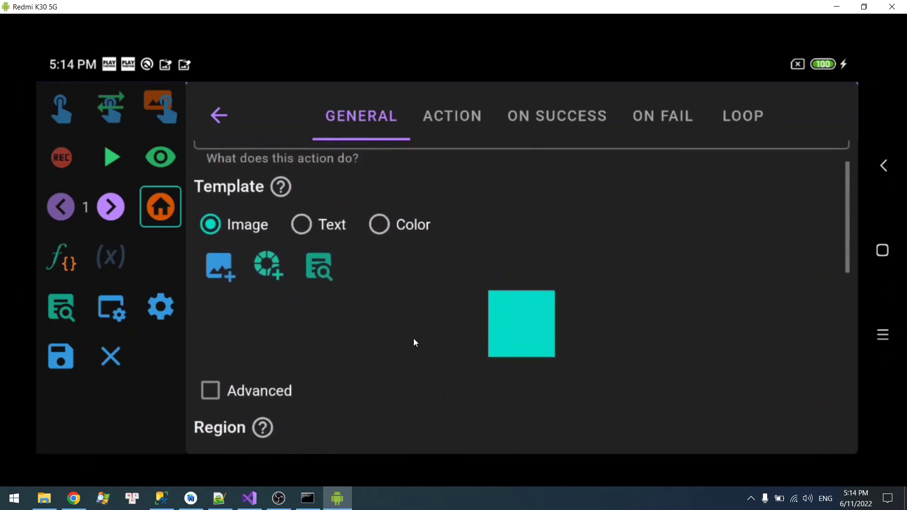
Switch the detection template type from Image to Color and start choosing how to capture the colour
{"action": "left_click", "coordinate": [384, 229]}
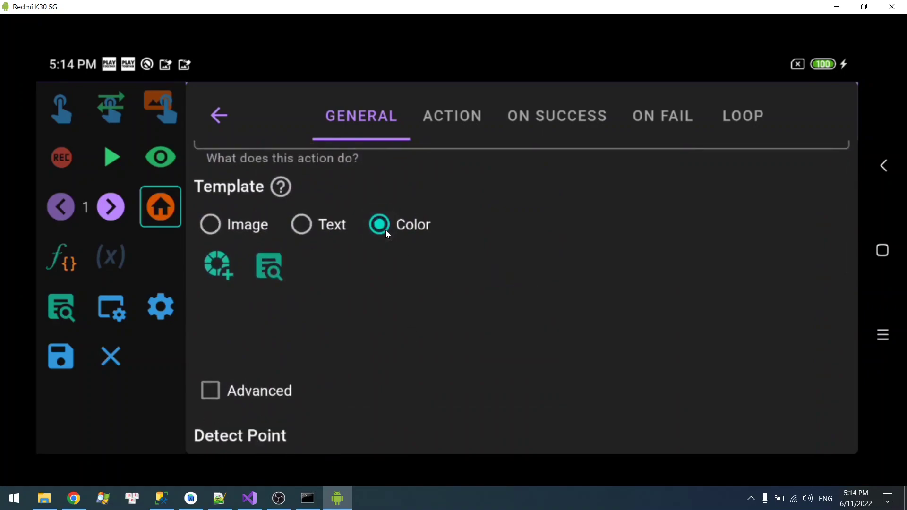
{"action": "left_click", "coordinate": [236, 222]}
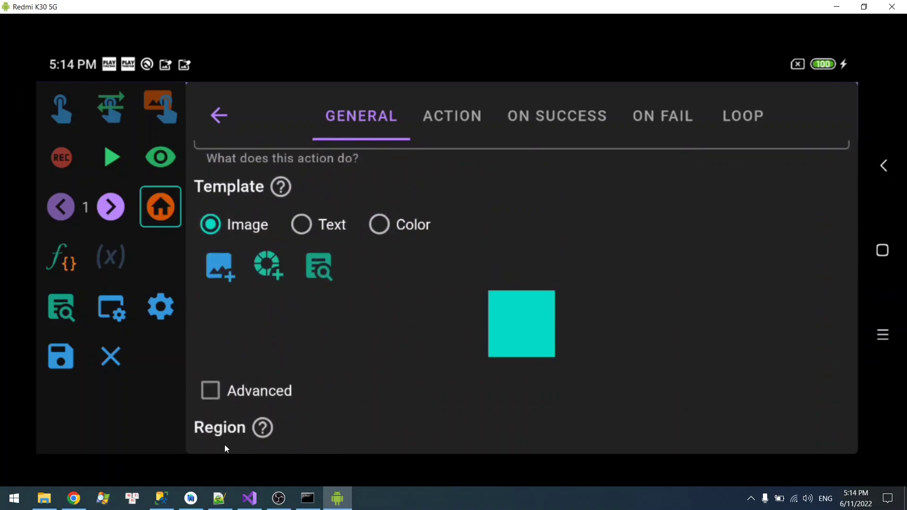
{"action": "left_click", "coordinate": [386, 233]}
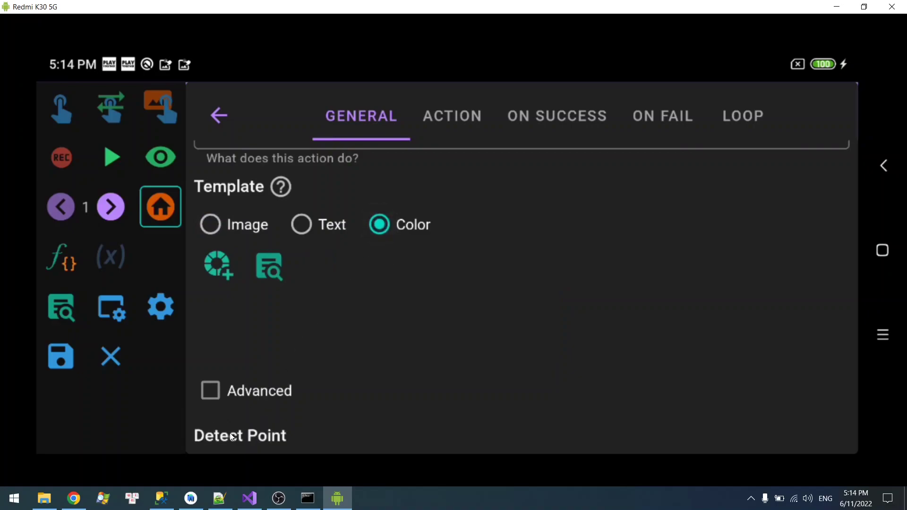
{"action": "left_click_drag", "start_coordinate": [230, 433], "coordinate": [248, 379]}
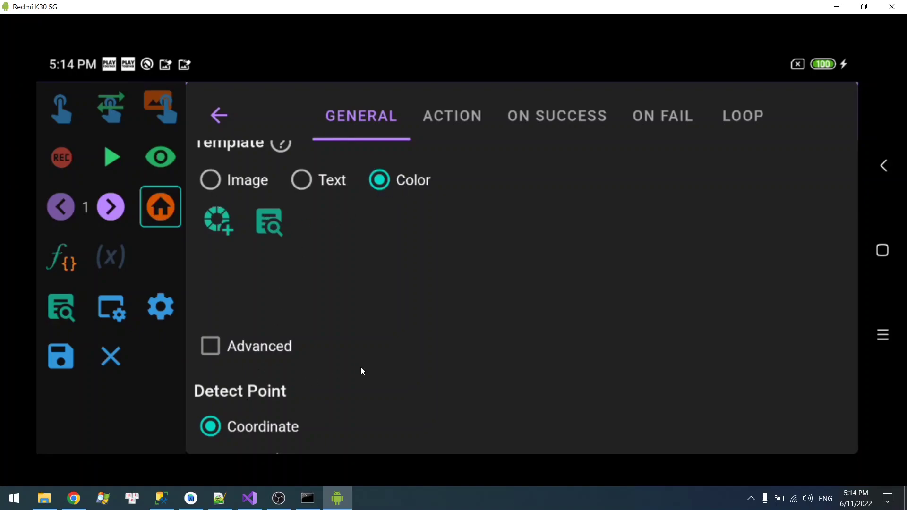
{"action": "left_click_drag", "start_coordinate": [367, 370], "coordinate": [395, 359]}
{"action": "left_click", "coordinate": [215, 238]}
Pick the black colour from the back arrow on screen as the Color template
{"action": "left_click", "coordinate": [299, 235]}
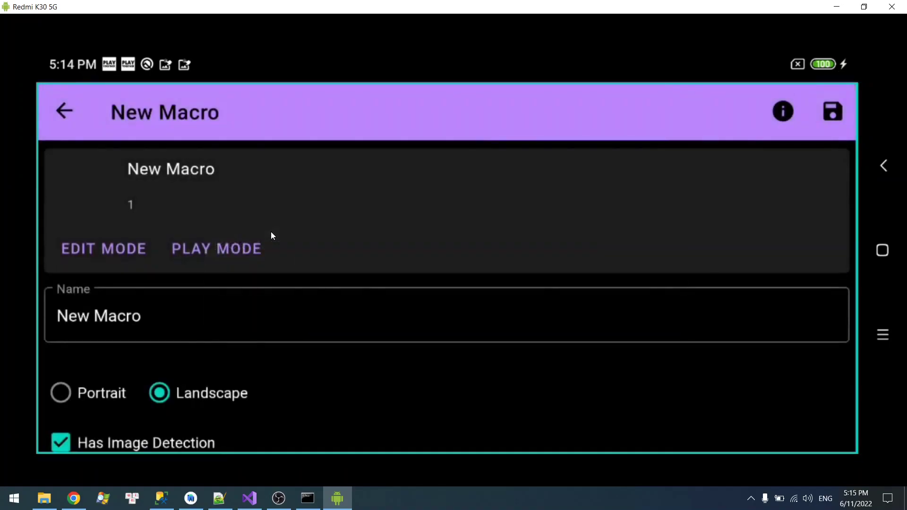
{"action": "left_click", "coordinate": [62, 115]}
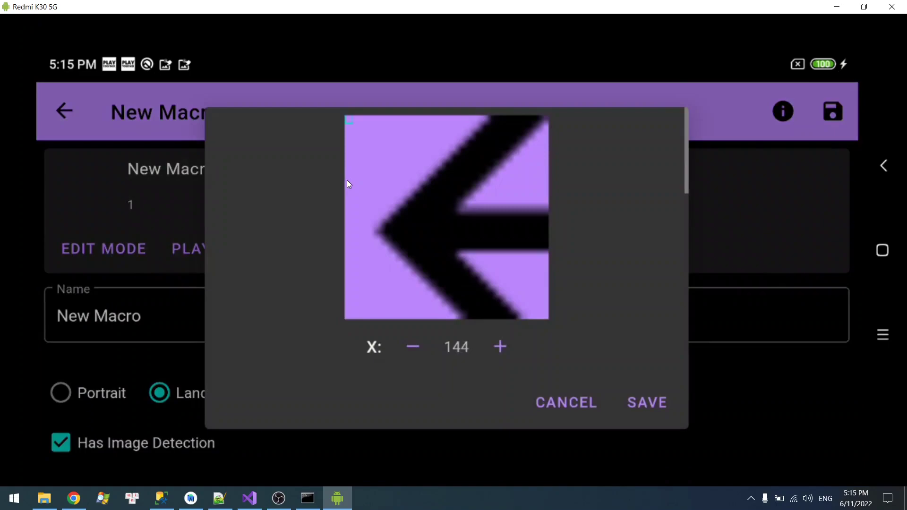
{"action": "left_click", "coordinate": [428, 230]}
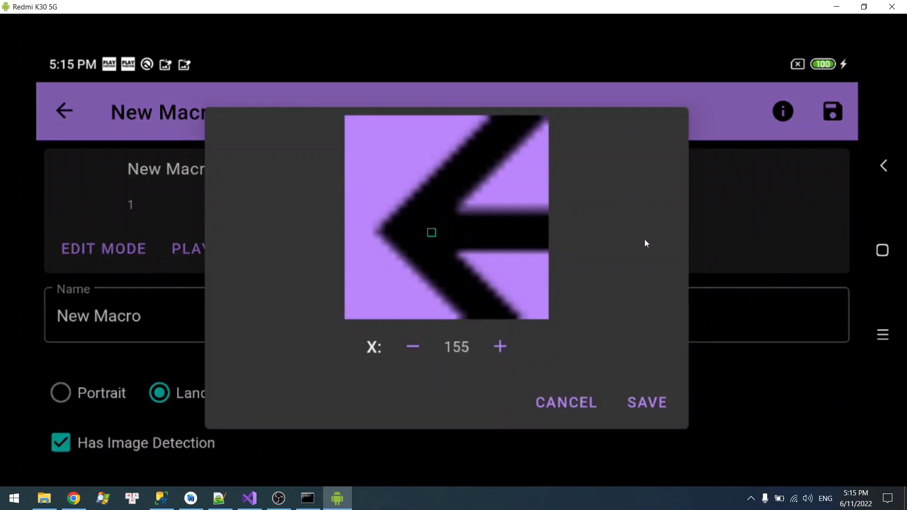
{"action": "left_click_drag", "start_coordinate": [611, 327], "coordinate": [608, 154]}
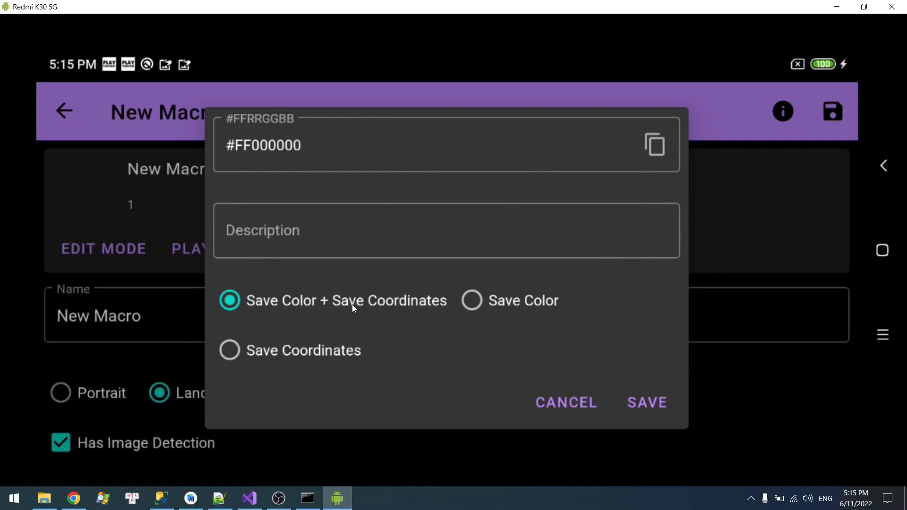
{"action": "left_click_drag", "start_coordinate": [446, 191], "coordinate": [297, 427]}
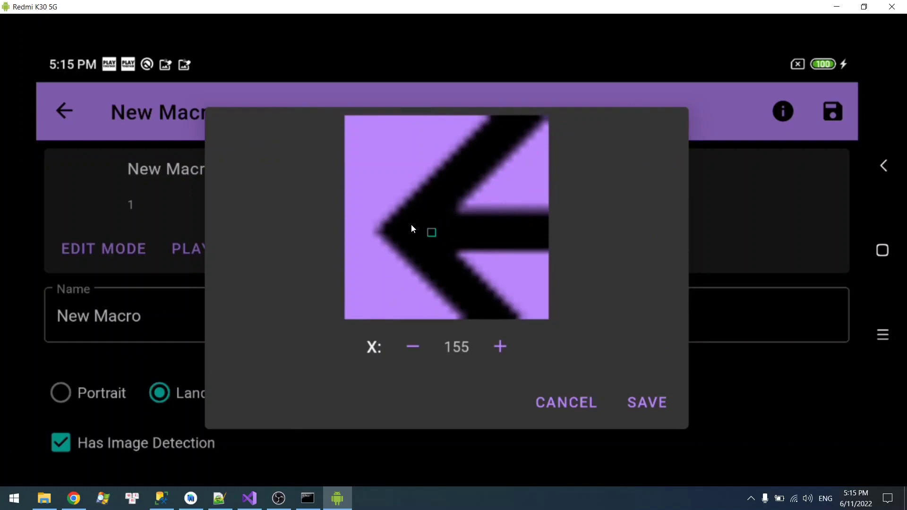
{"action": "left_click_drag", "start_coordinate": [429, 280], "coordinate": [439, 186]}
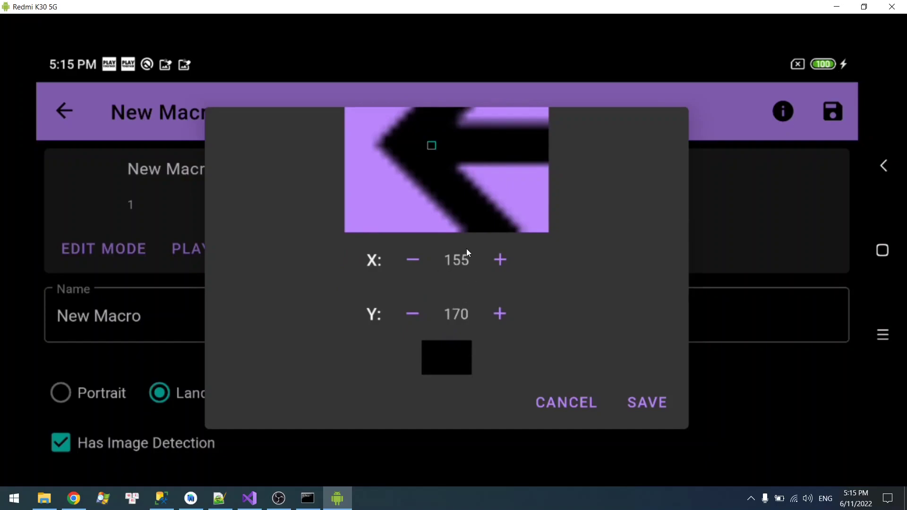
{"action": "left_click_drag", "start_coordinate": [520, 242], "coordinate": [634, 367]}
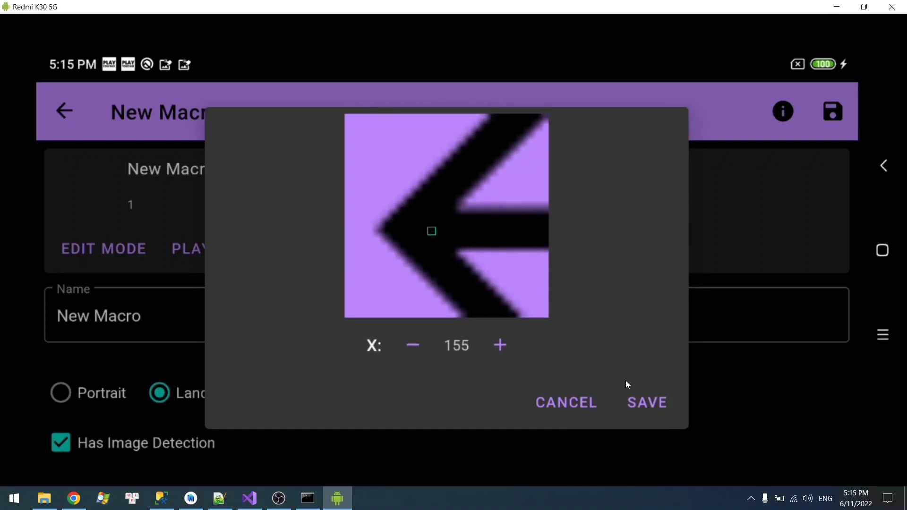
{"action": "left_click", "coordinate": [567, 403]}
{"action": "left_click_drag", "start_coordinate": [381, 254], "coordinate": [424, 185]}
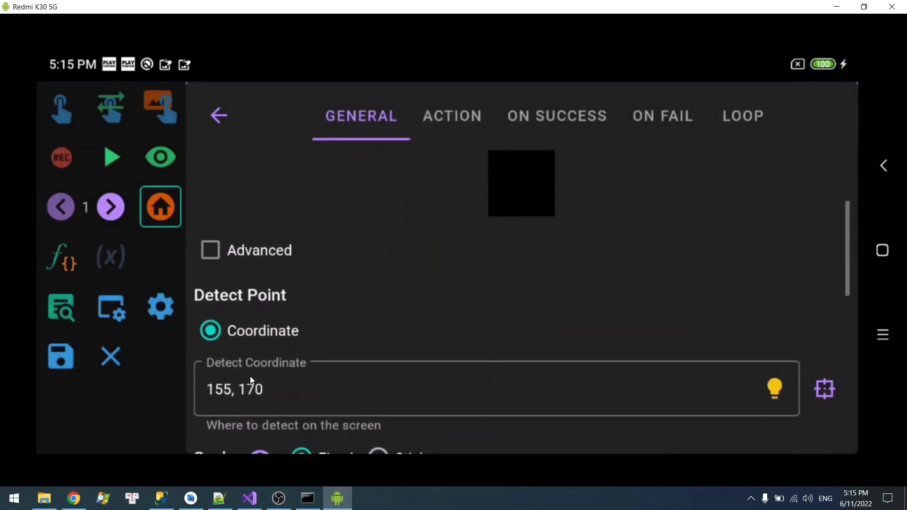
Try a new detect point on screen but cancel, keeping Detect Coordinate 155, 170
{"action": "left_click", "coordinate": [200, 373]}
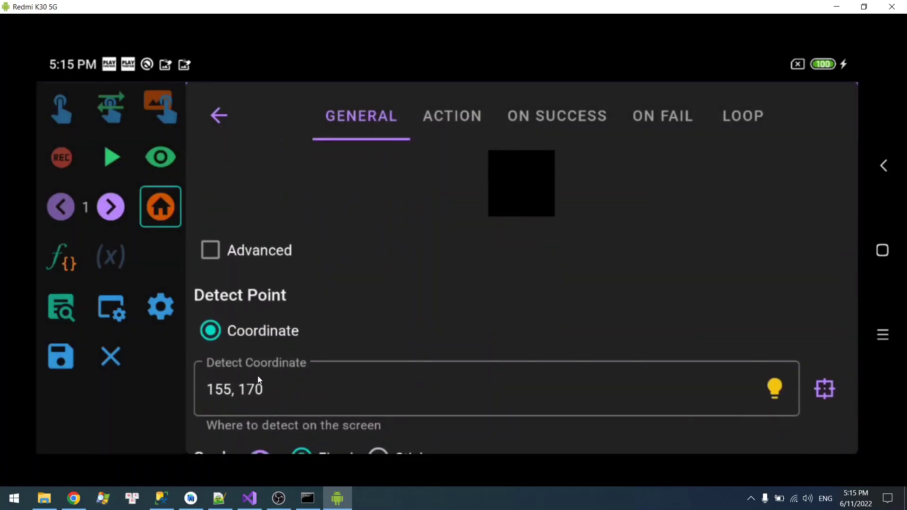
{"action": "left_click", "coordinate": [825, 389]}
{"action": "left_click", "coordinate": [772, 115]}
{"action": "left_click", "coordinate": [496, 247]}
{"action": "left_click", "coordinate": [417, 187]}
{"action": "left_click_drag", "start_coordinate": [446, 267], "coordinate": [456, 181]}
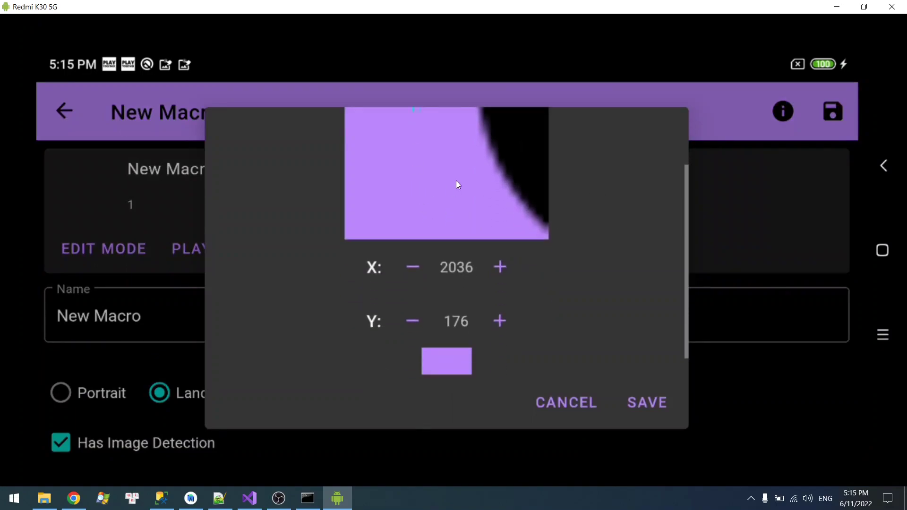
{"action": "left_click", "coordinate": [567, 393]}
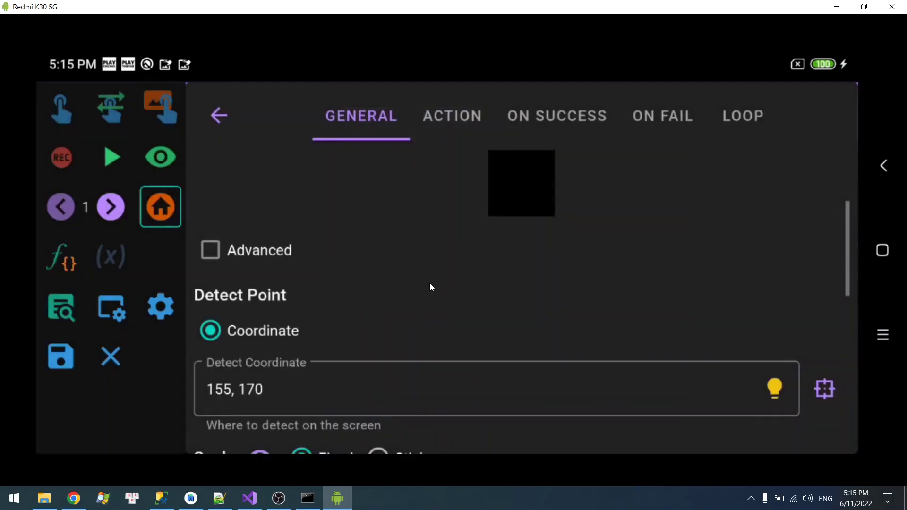
{"action": "left_click_drag", "start_coordinate": [353, 388], "coordinate": [394, 261]}
Scroll to Compare Criteria, set to Same (dE <= 10), and view the Delta E hint
{"action": "left_click_drag", "start_coordinate": [440, 319], "coordinate": [487, 205]}
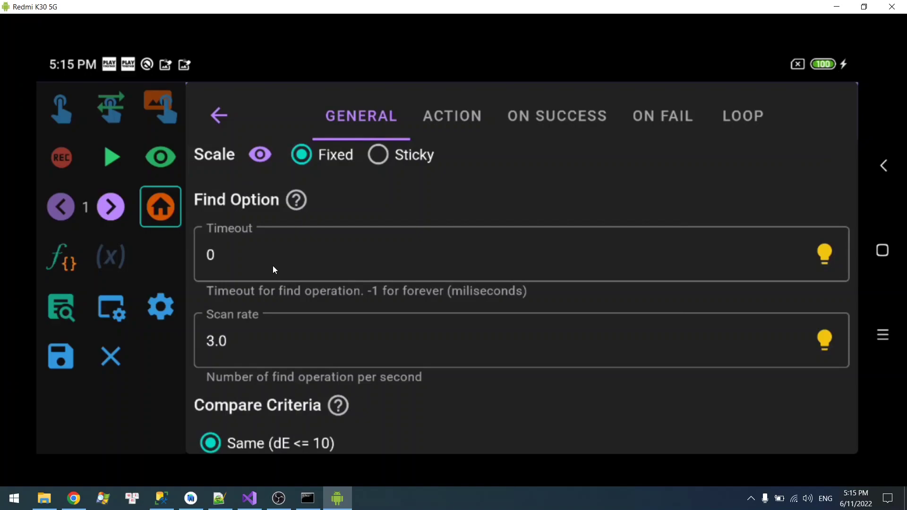
{"action": "scroll", "coordinate": [381, 286], "scroll_direction": "down", "scroll_amount": 3}
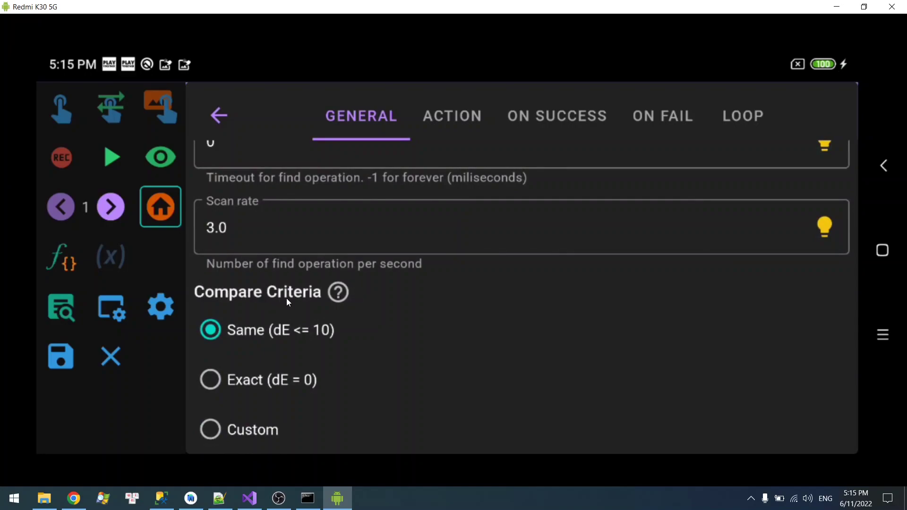
{"action": "left_click_drag", "start_coordinate": [433, 362], "coordinate": [442, 235]}
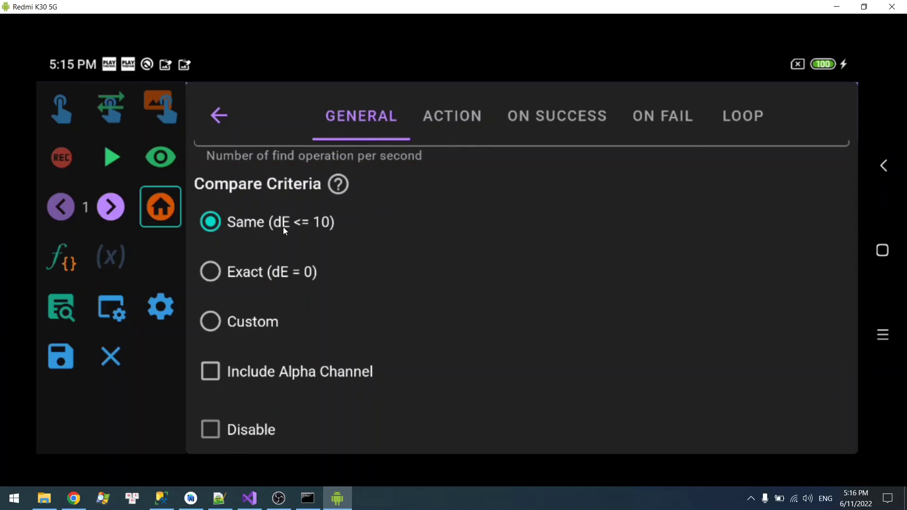
View the Delta E explanation hint and dismiss it, keeping Same (dE <= 10)
{"action": "left_click", "coordinate": [338, 186]}
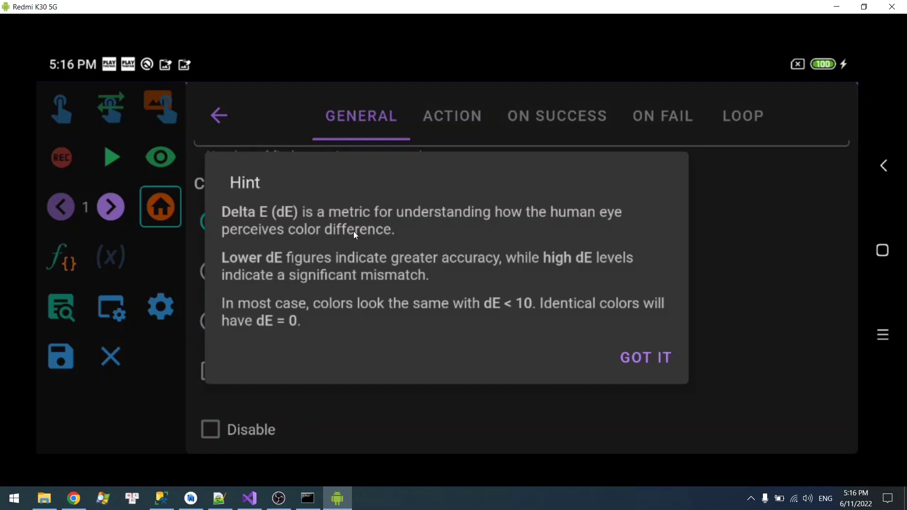
{"action": "left_click", "coordinate": [635, 355]}
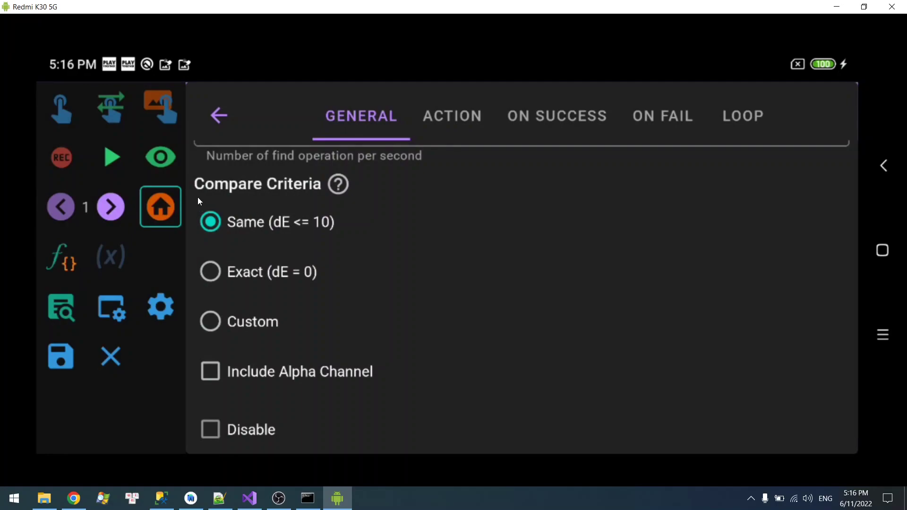
Close the editing overlay and reopen the Color Detection macro's single-step New Image Detection list
{"action": "left_click", "coordinate": [164, 200]}
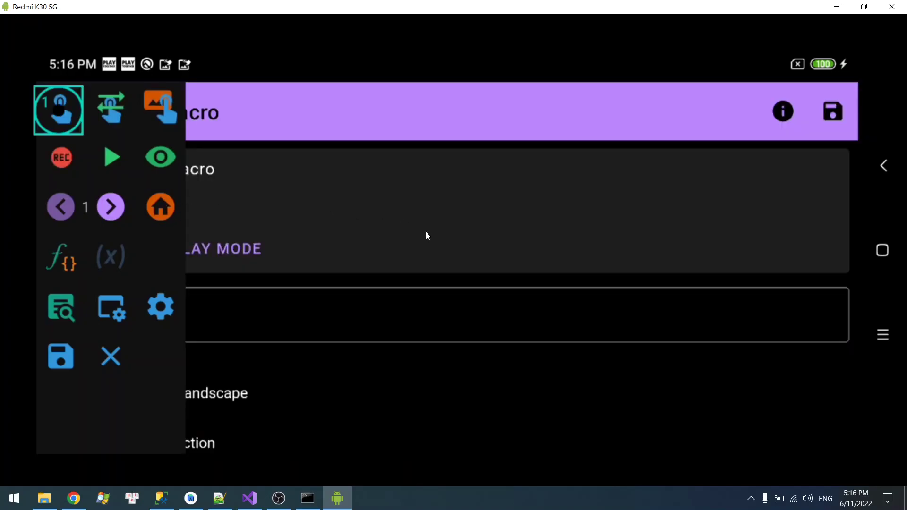
{"action": "left_click", "coordinate": [170, 209]}
{"action": "left_click", "coordinate": [221, 120]}
{"action": "left_click", "coordinate": [113, 157]}
{"action": "left_click", "coordinate": [154, 204]}
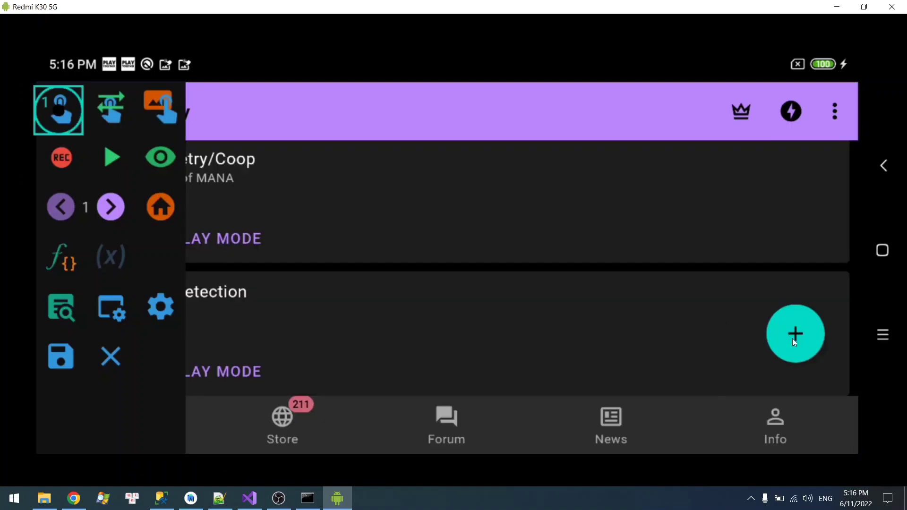
{"action": "left_click", "coordinate": [159, 403]}
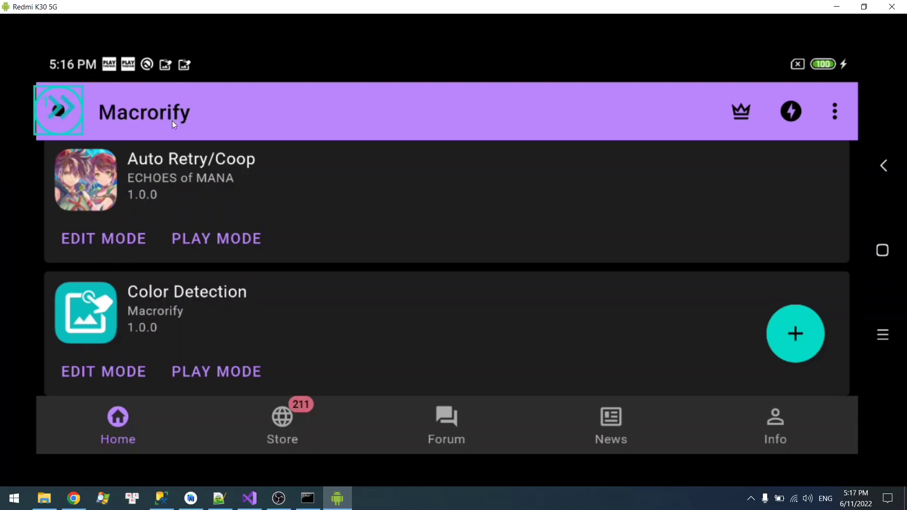
{"action": "left_click", "coordinate": [69, 126]}
{"action": "left_click", "coordinate": [171, 205]}
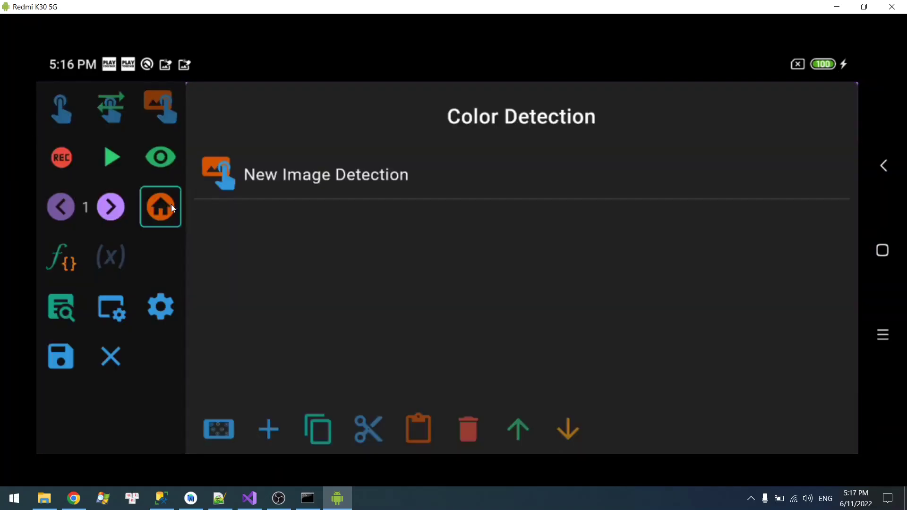
Open the New Image Detection step's settings and scroll to Compare Criteria
{"action": "left_click", "coordinate": [311, 193]}
{"action": "left_click_drag", "start_coordinate": [343, 350], "coordinate": [366, 166]}
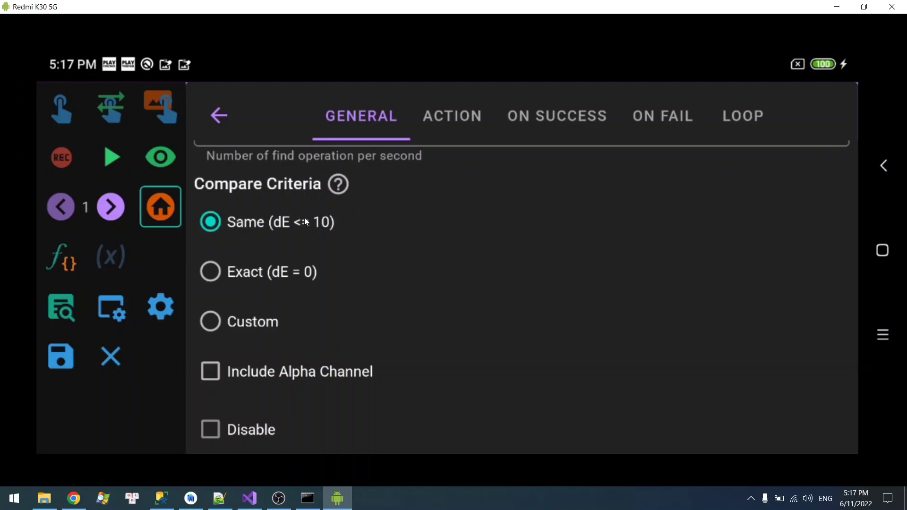
{"action": "scroll", "coordinate": [210, 241], "scroll_direction": "up", "scroll_amount": 2}
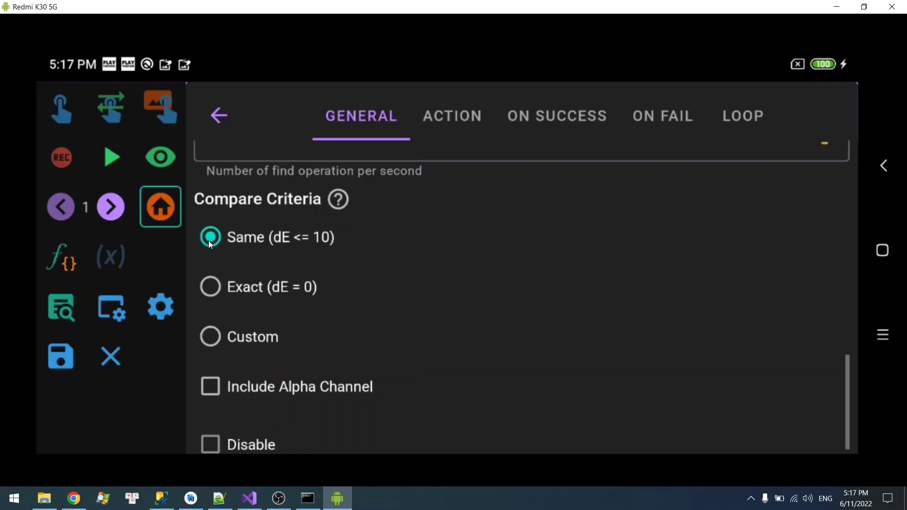
{"action": "scroll", "coordinate": [275, 240], "scroll_direction": "down", "scroll_amount": 2}
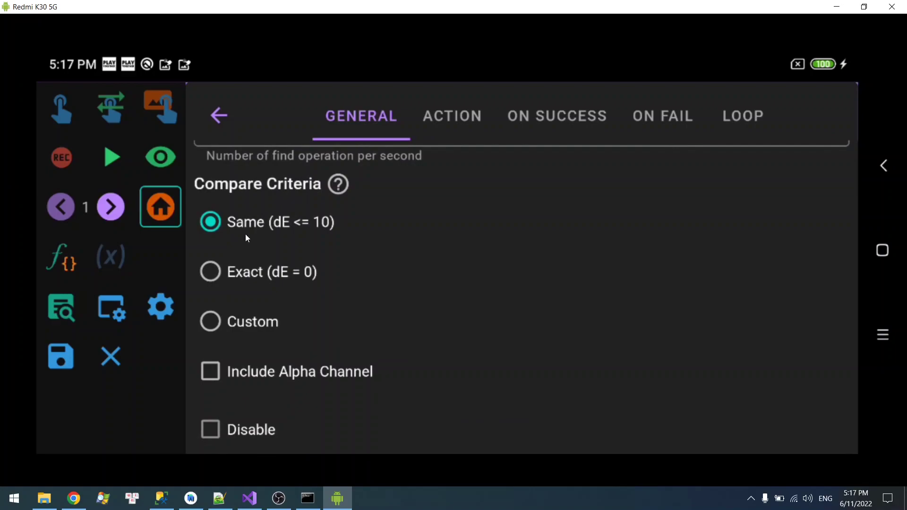
Try the Exact (dE = 0) and Custom Delta E comparison options
{"action": "left_click", "coordinate": [213, 271]}
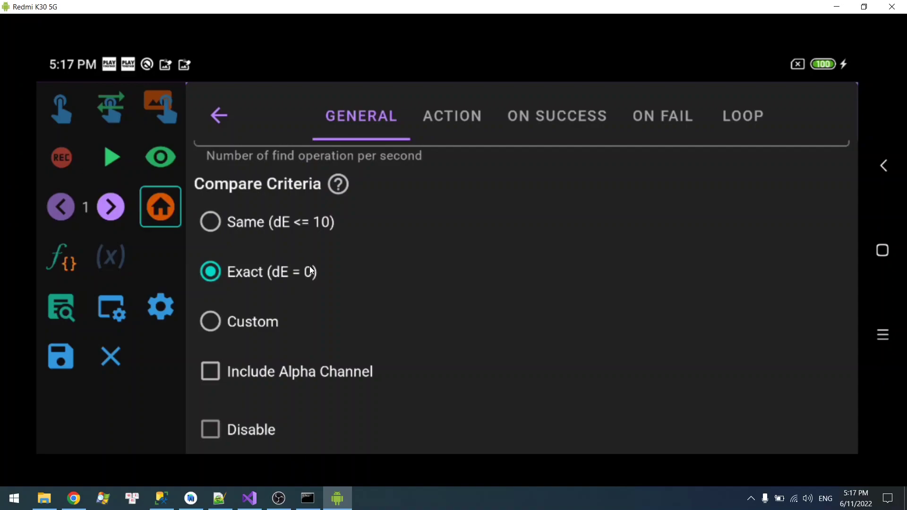
{"action": "left_click", "coordinate": [214, 323]}
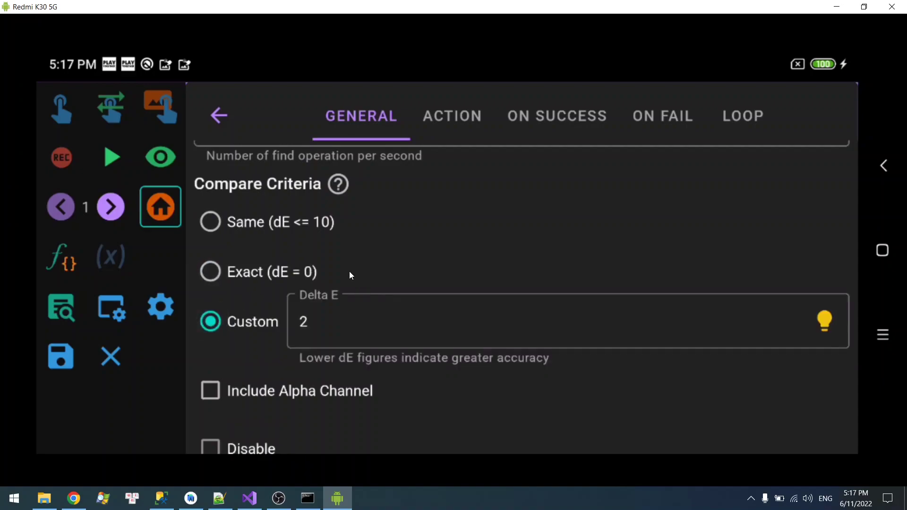
{"action": "scroll", "coordinate": [350, 272], "scroll_direction": "up", "scroll_amount": 2}
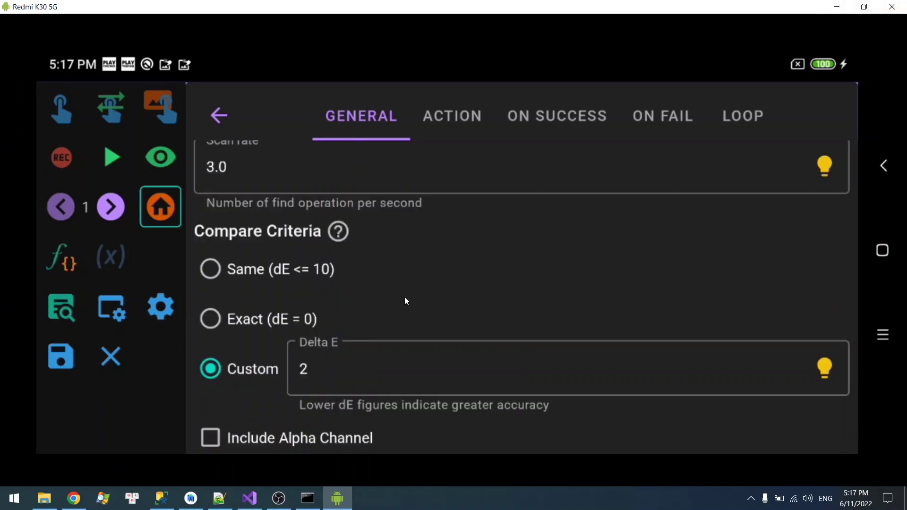
{"action": "left_click_drag", "start_coordinate": [405, 297], "coordinate": [410, 183]}
Restore Same (dE <= 10) and tick Include Alpha Channel
{"action": "left_click", "coordinate": [257, 213]}
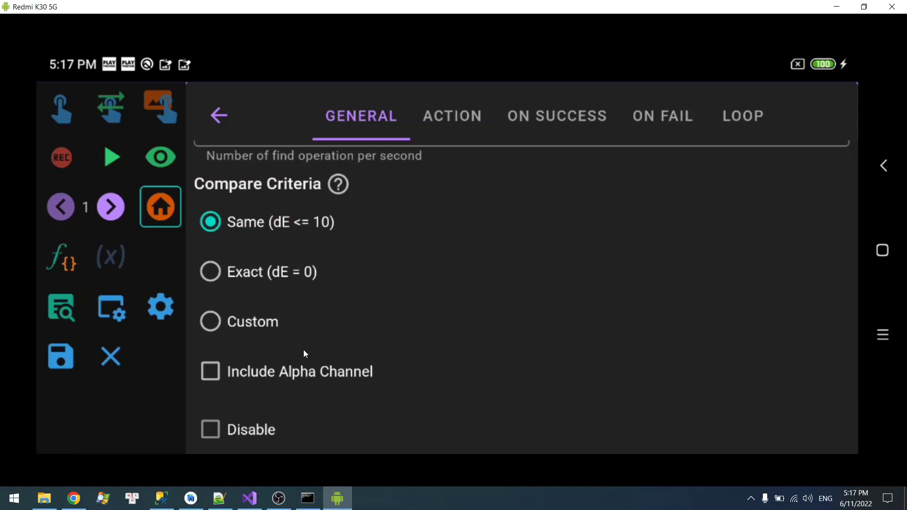
{"action": "left_click", "coordinate": [282, 375]}
Untick Include Alpha Channel and scroll back to the black Color template at 155, 170
{"action": "left_click", "coordinate": [282, 375]}
{"action": "left_click_drag", "start_coordinate": [465, 207], "coordinate": [331, 497]}
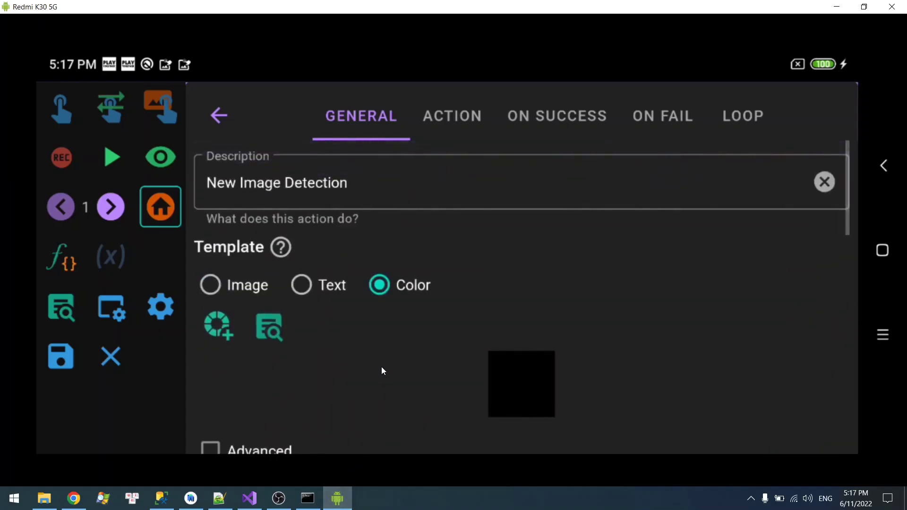
{"action": "left_click_drag", "start_coordinate": [383, 365], "coordinate": [426, 163]}
{"action": "left_click_drag", "start_coordinate": [502, 197], "coordinate": [461, 169]}
{"action": "left_click_drag", "start_coordinate": [500, 205], "coordinate": [401, 472]}
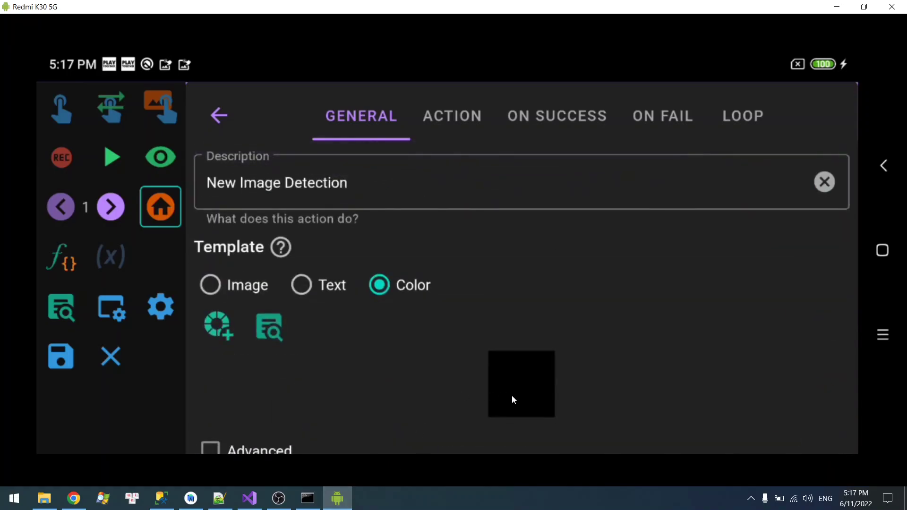
{"action": "left_click_drag", "start_coordinate": [514, 400], "coordinate": [417, 400]}
{"action": "left_click_drag", "start_coordinate": [514, 384], "coordinate": [531, 275]}
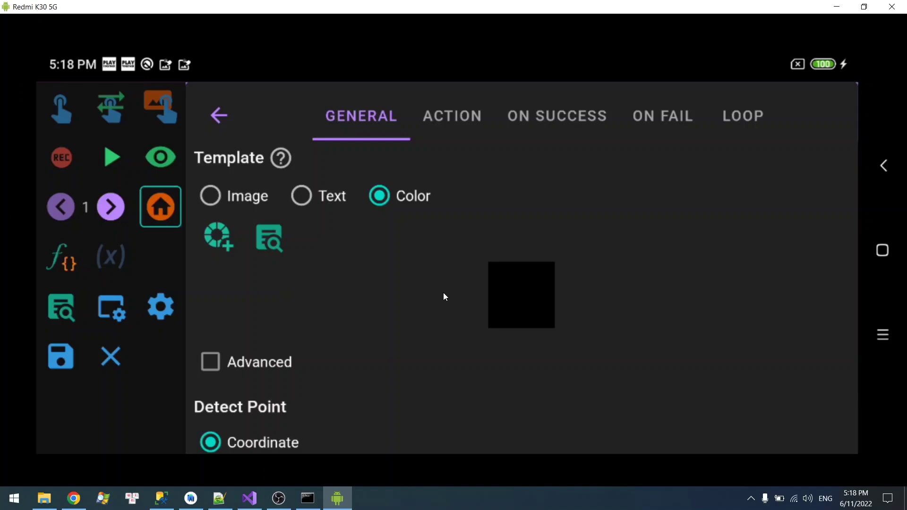
{"action": "left_click_drag", "start_coordinate": [529, 238], "coordinate": [515, 371]}
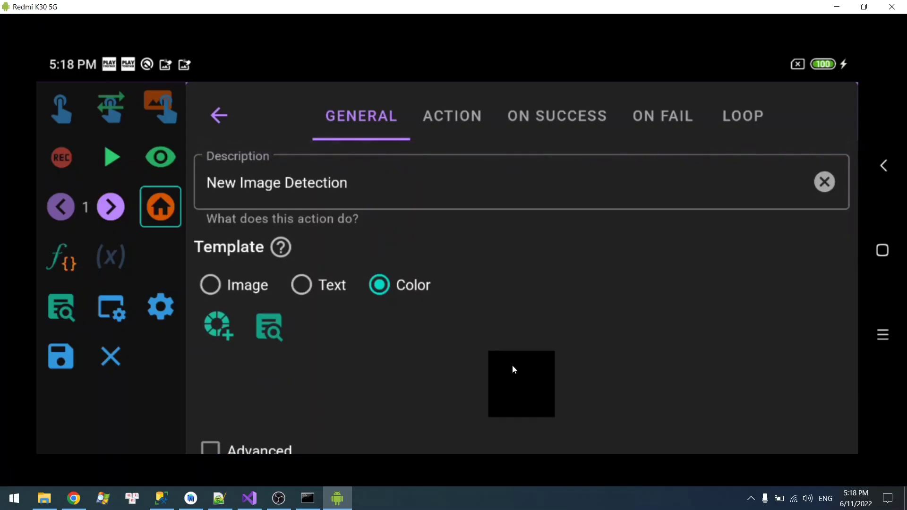